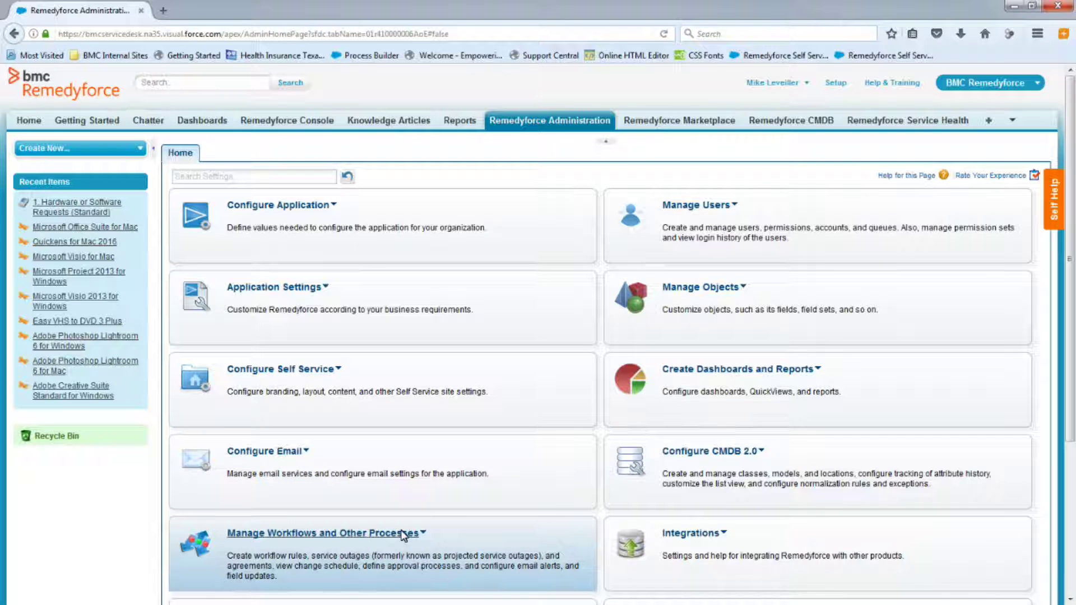
# Start a new approval process for incidents using the Standard Setup Wizard.
pyautogui.moveTo(402, 535)
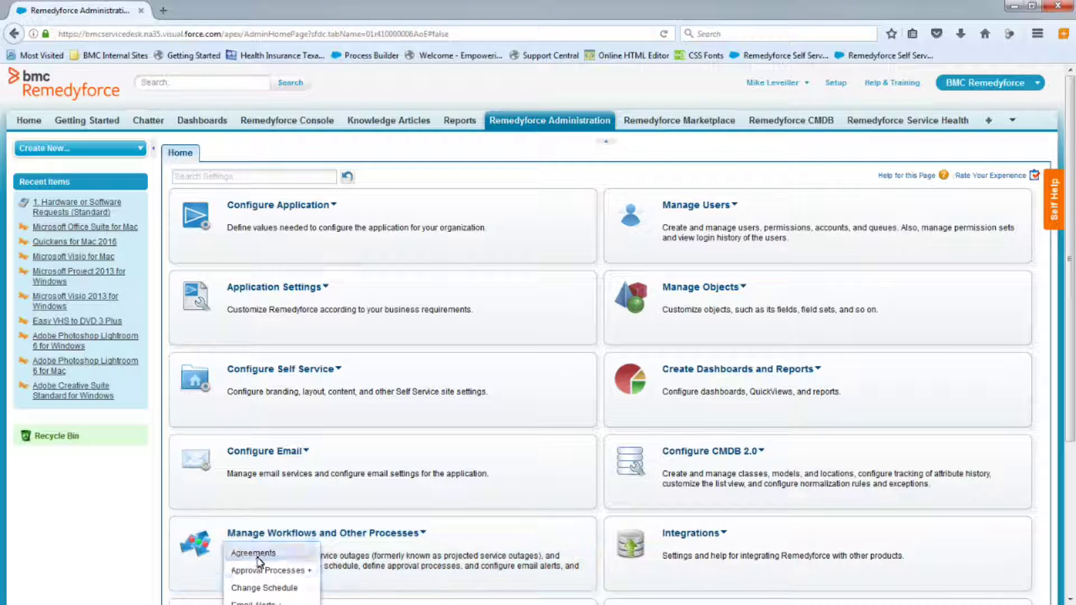
pyautogui.click(254, 574)
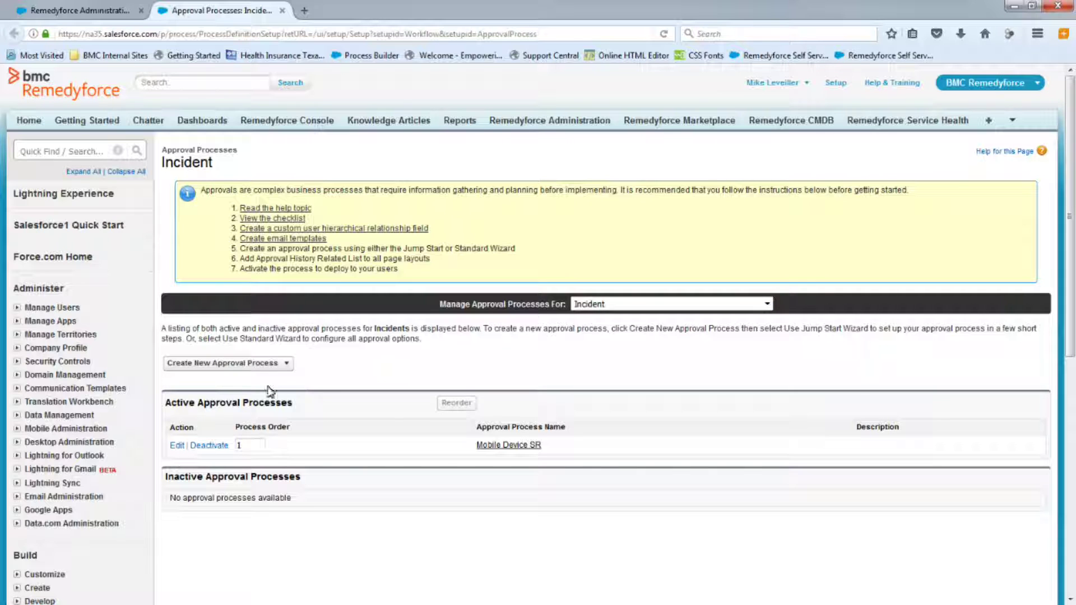
pyautogui.click(265, 364)
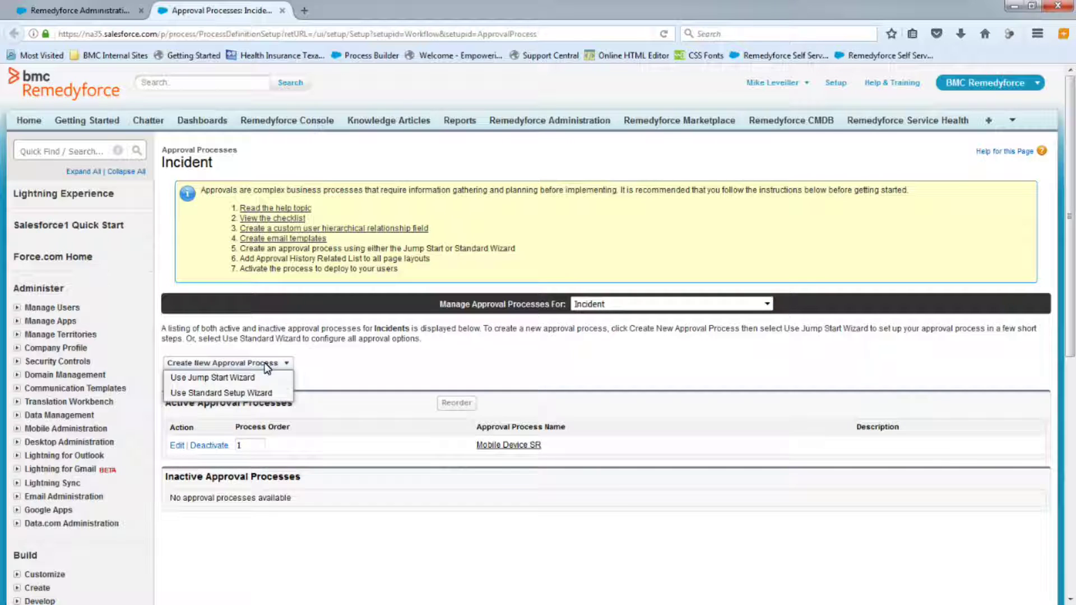
pyautogui.click(244, 394)
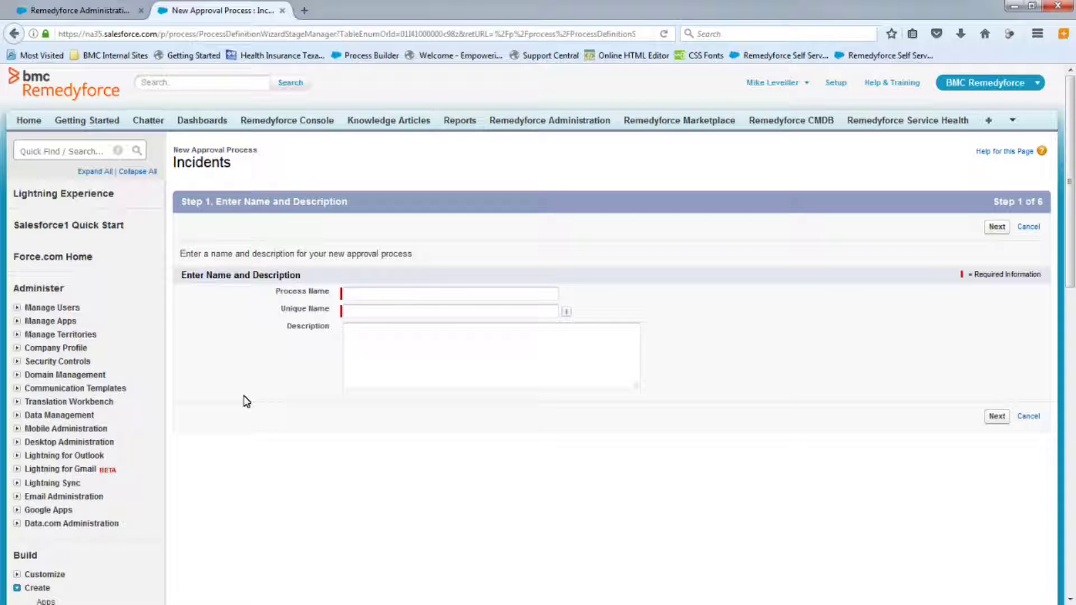
# Name the process "Standard SW/HW Request" with the description "Used for the Standard HW/SW Request form", and continue to the entry criteria.
pyautogui.click(384, 294)
pyautogui.write('Standard SW/HW Request')
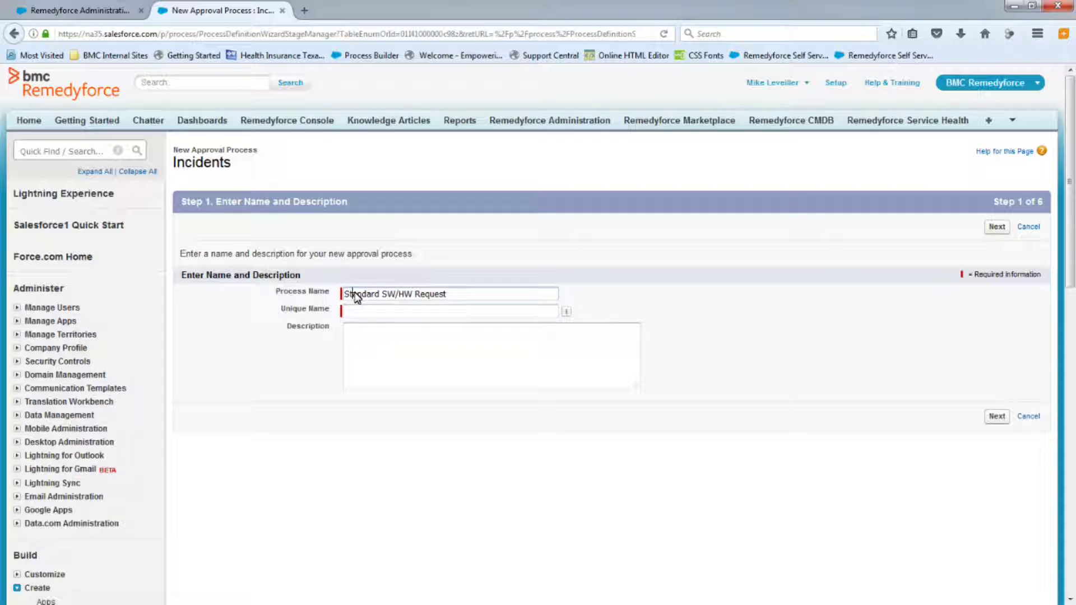
pyautogui.doubleClick(356, 294)
pyautogui.click(384, 342)
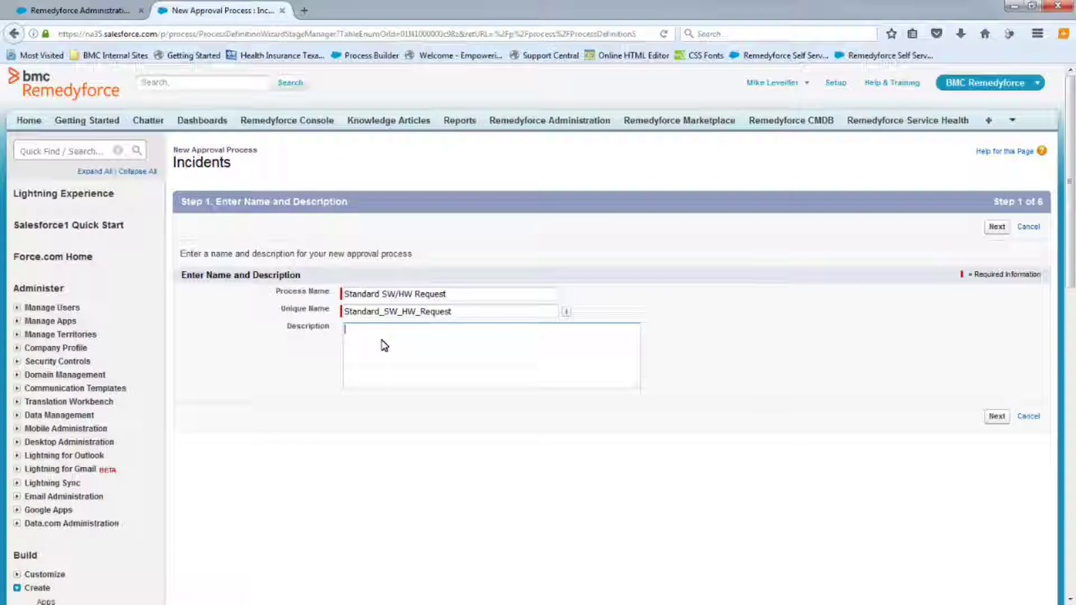
pyautogui.write('Used for the Standard HW/SW Request form')
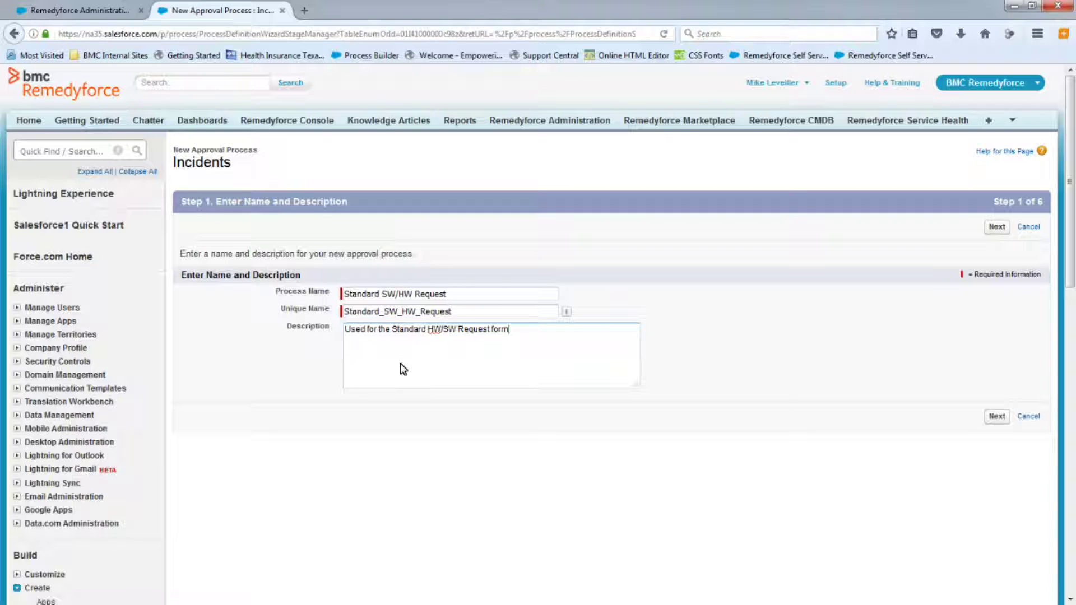
pyautogui.click(1002, 419)
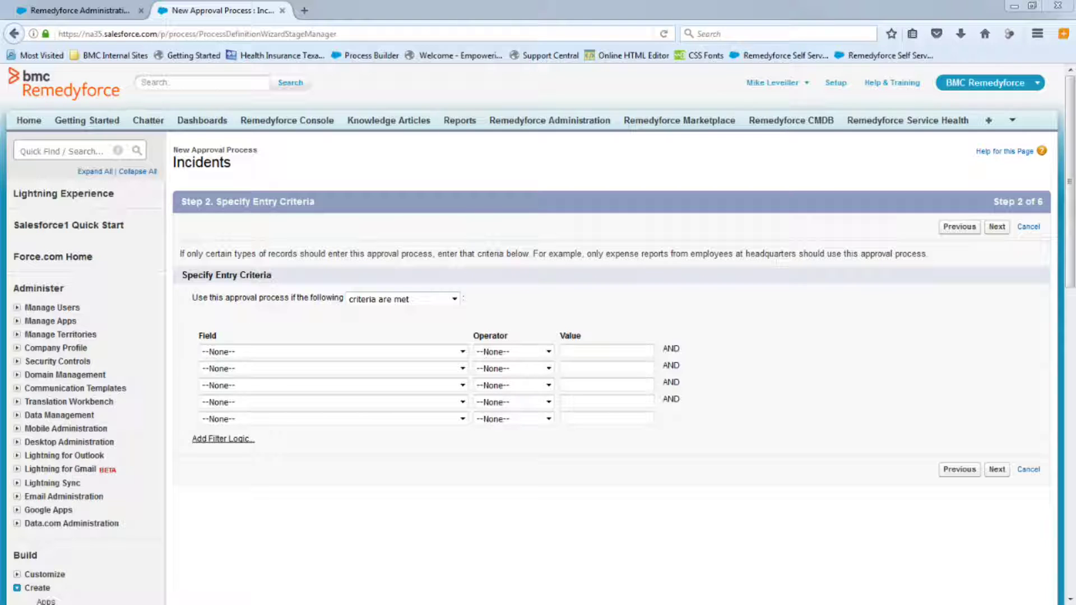
# Set the entry criteria to Incident: Service Request Title equals "1. Hardware or Software Requests (Standard)".
pyautogui.click(462, 351)
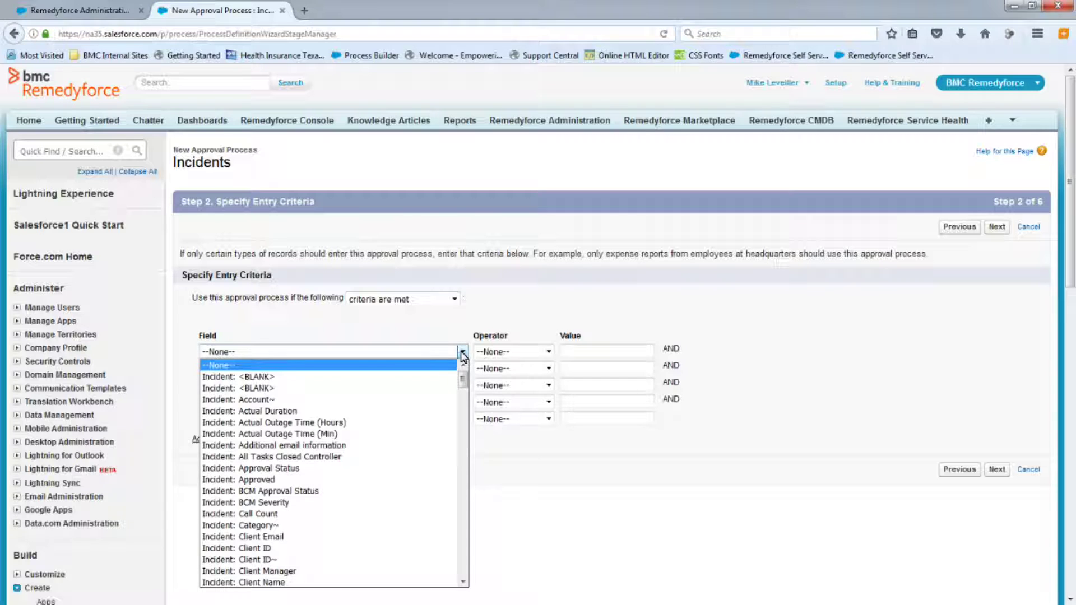
pyautogui.scroll(-15, 267, 500)
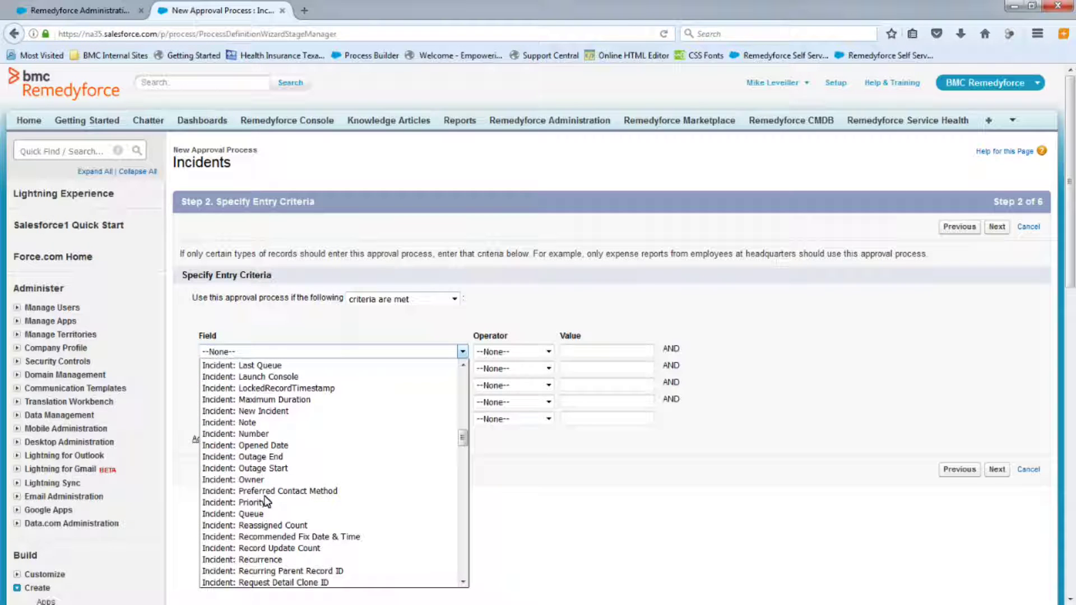
pyautogui.scroll(-8, 266, 500)
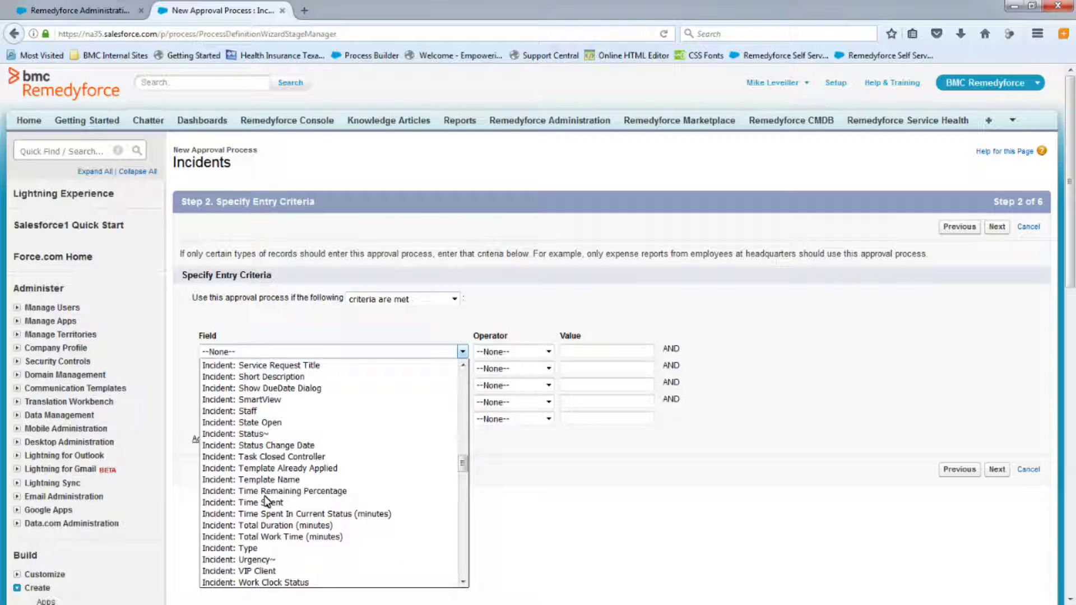
pyautogui.click(269, 365)
pyautogui.click(550, 354)
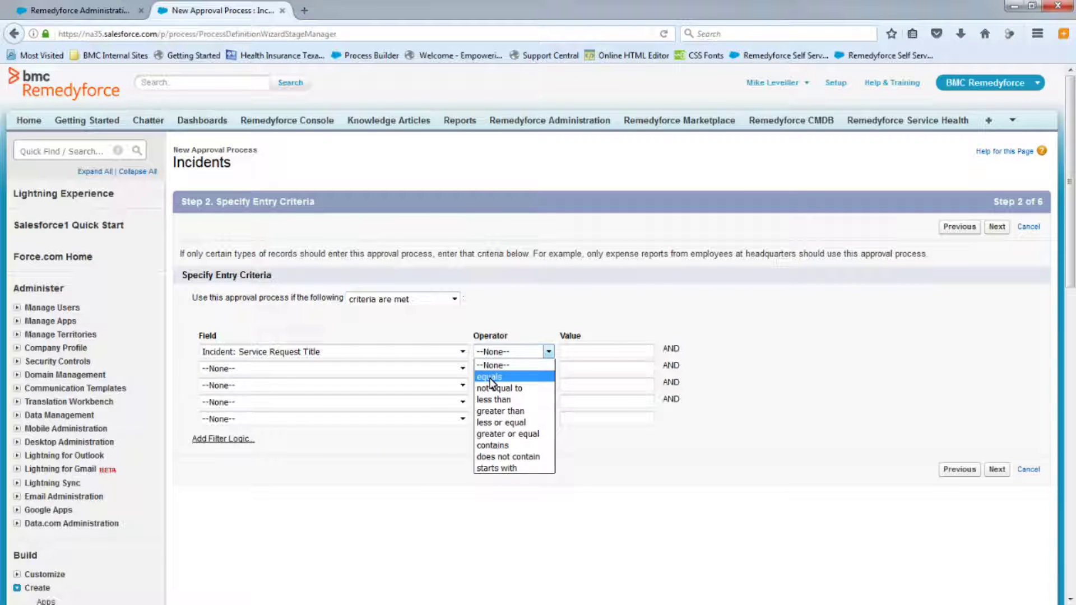
pyautogui.click(489, 377)
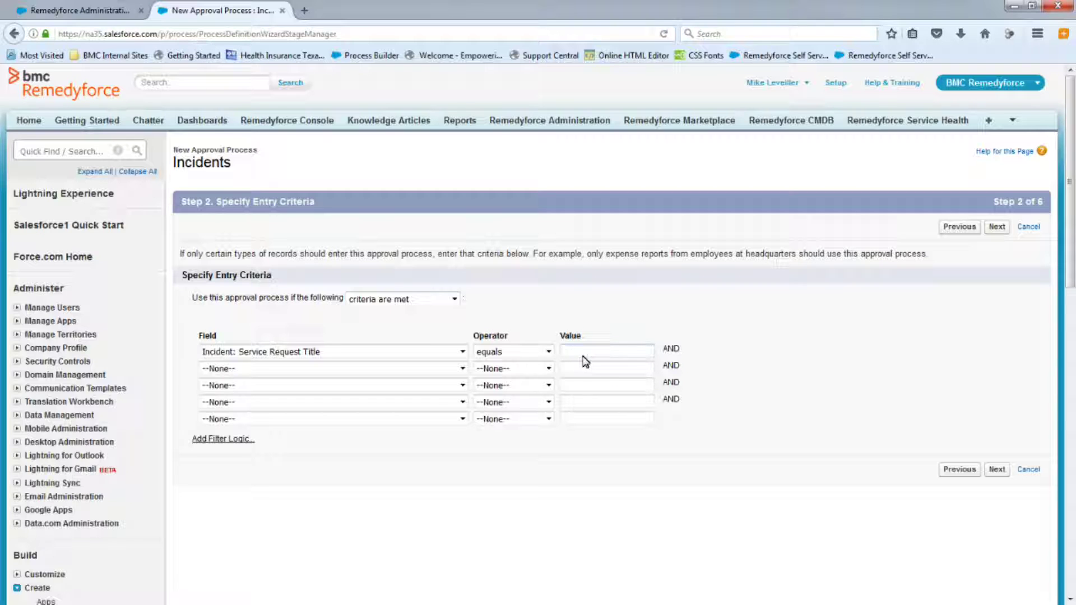
pyautogui.hotkey('ctrl', 'v')
pyautogui.hotkey('ctrl', 'a')
pyautogui.click(575, 355)
pyautogui.moveTo(573, 351); pyautogui.dragTo(681, 349)
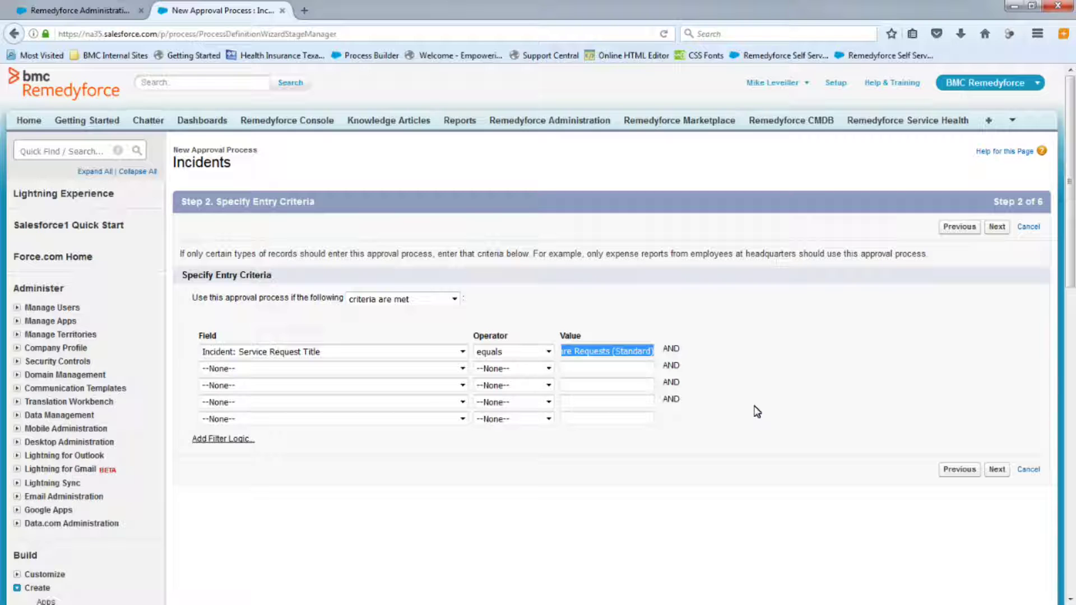
pyautogui.click(998, 471)
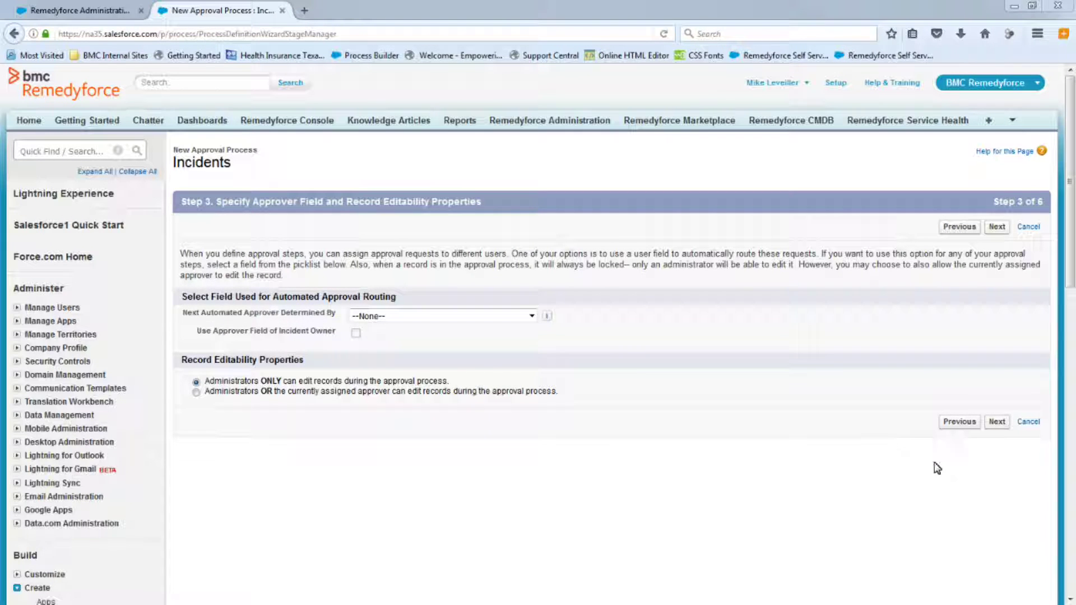
# Accept the default approver field and record editability settings, and assign the "Incident: Approval Required Email" template for approval notifications.
pyautogui.click(997, 422)
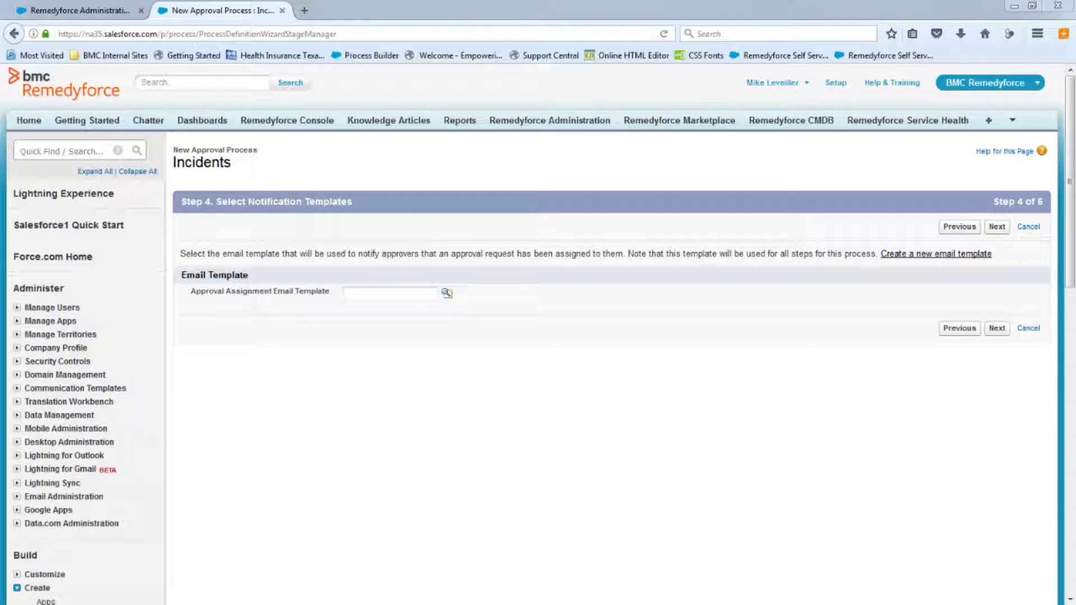
pyautogui.click(446, 293)
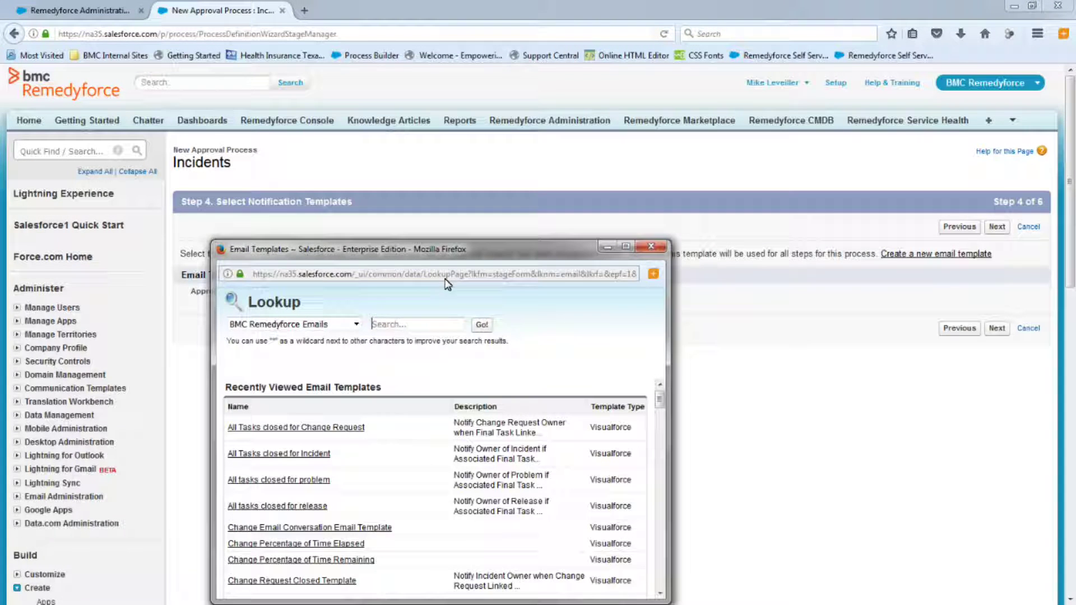
pyautogui.write('app')
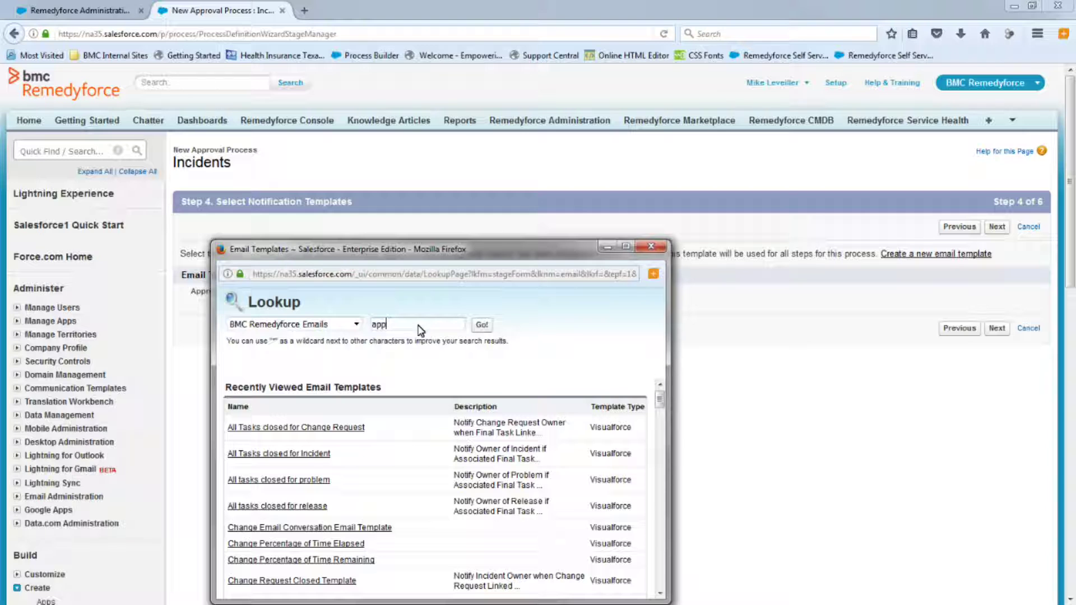
pyautogui.click(480, 327)
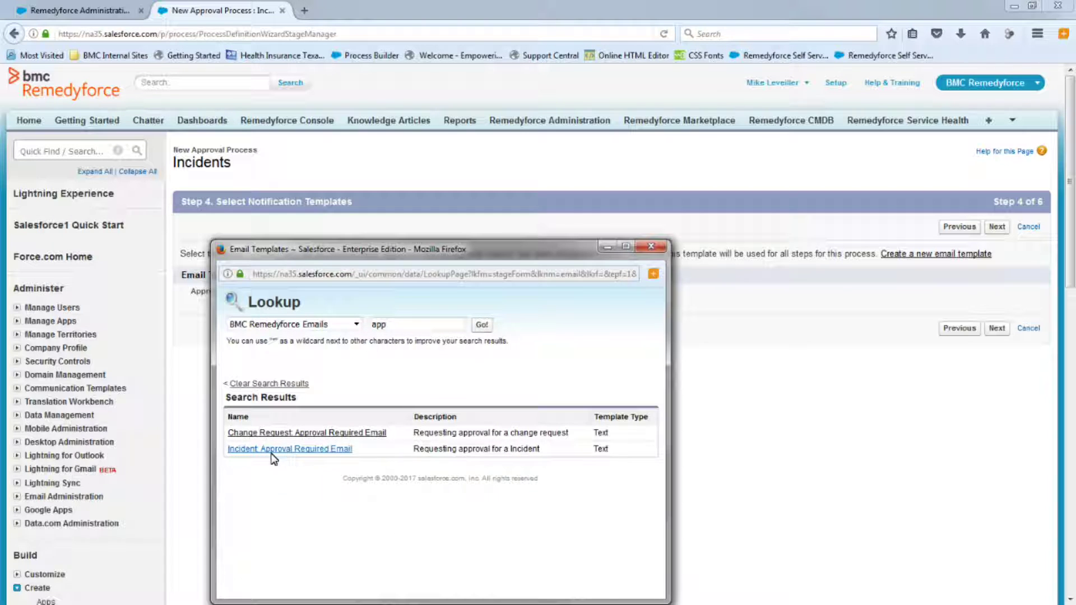
pyautogui.click(303, 449)
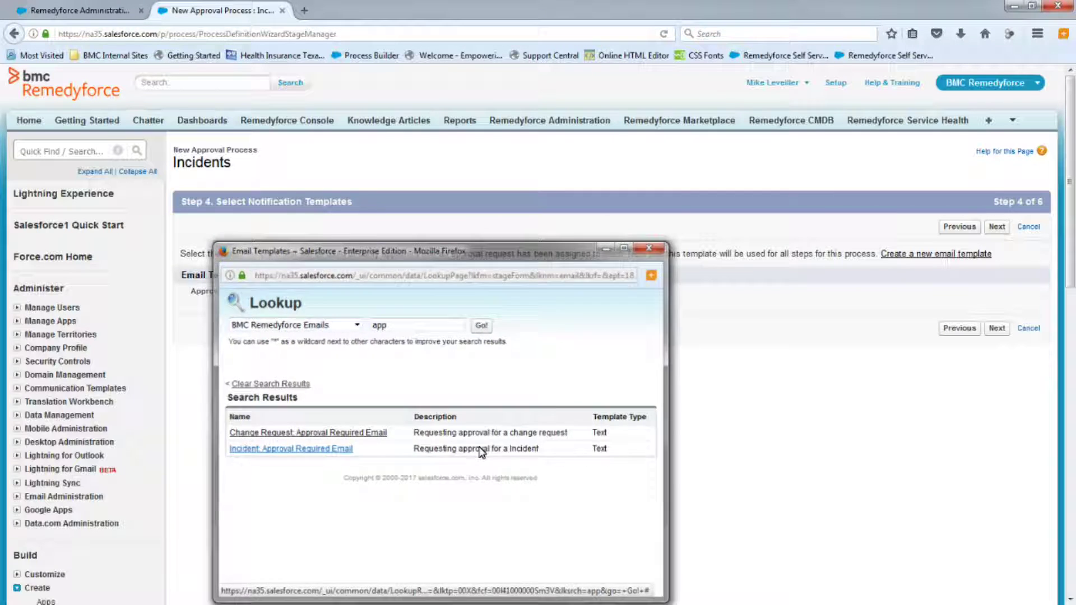
pyautogui.click(999, 330)
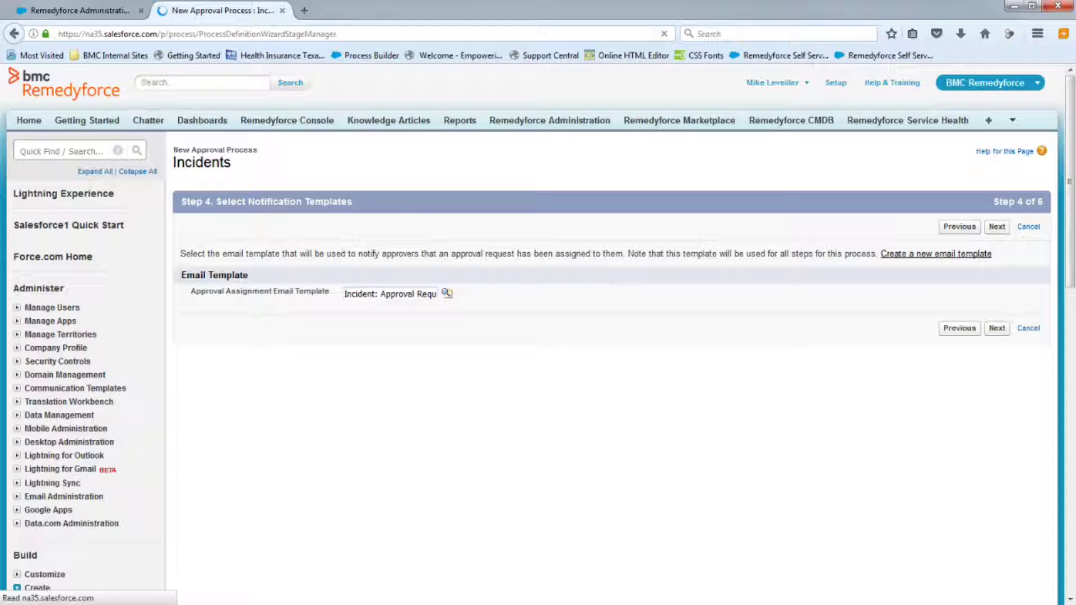
# Include approval history information on the approval page and keep Number and Owner as the selected fields.
pyautogui.scroll(-2, 807, 310)
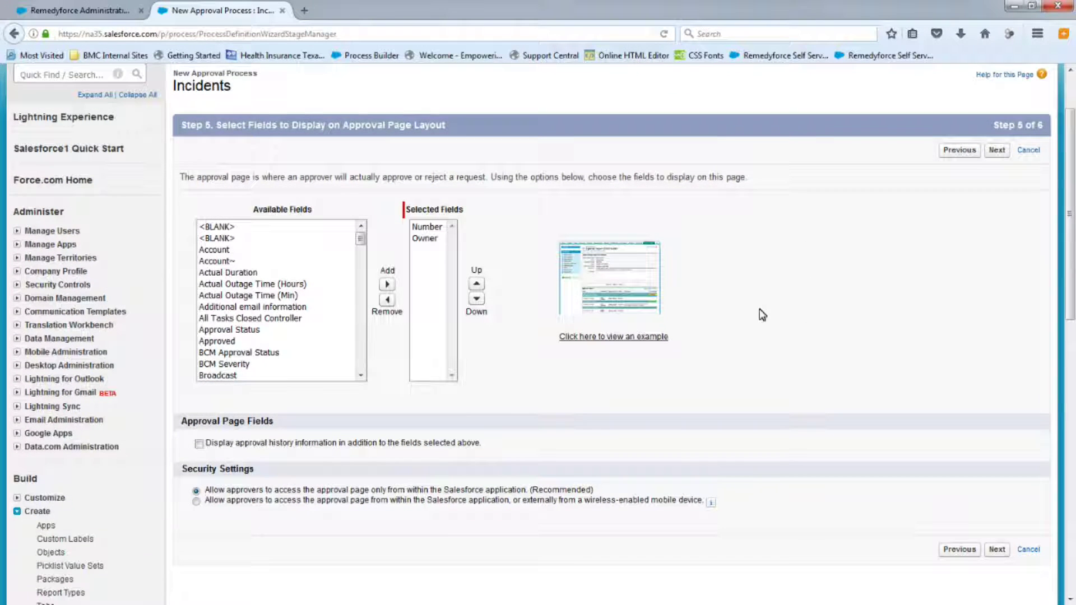
pyautogui.click(200, 445)
pyautogui.click(997, 550)
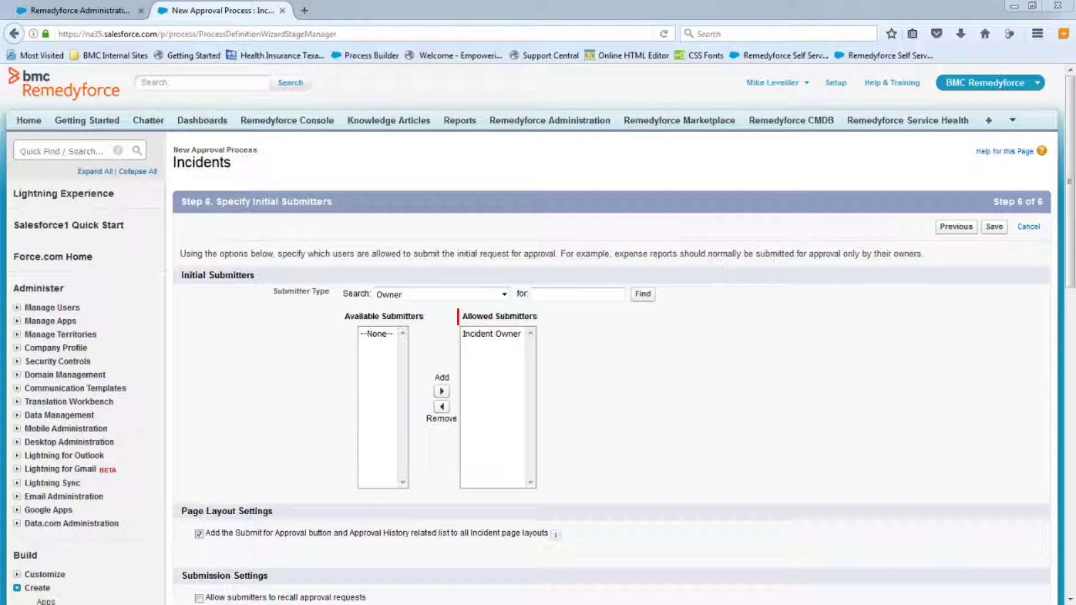
# Save the approval process with Incident Owner as the allowed submitter and go to its approval detail page.
pyautogui.scroll(-3, 730, 363)
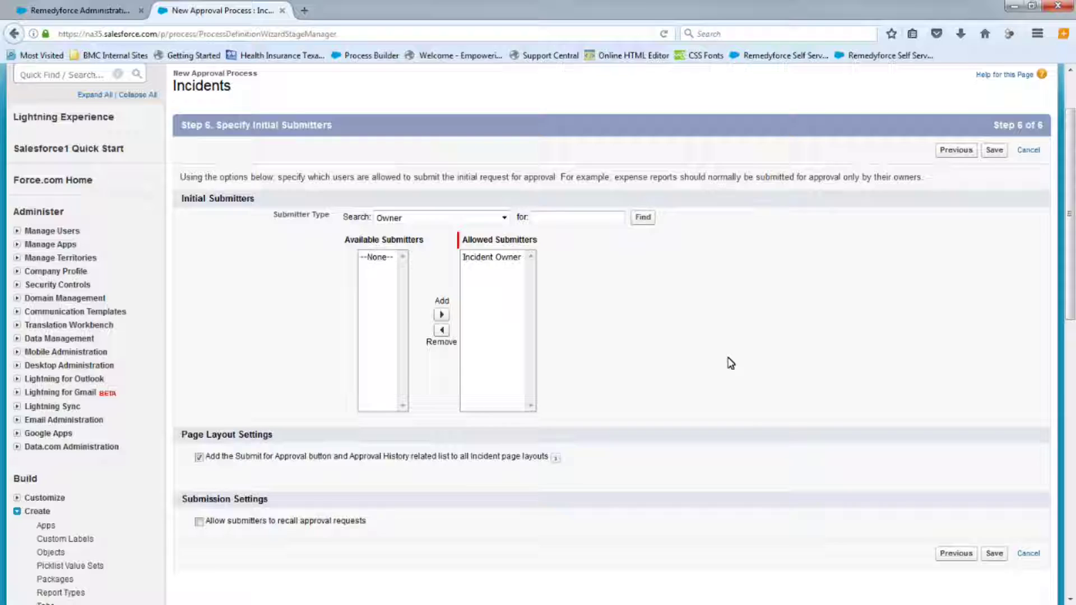
pyautogui.scroll(-3, 731, 364)
pyautogui.click(994, 477)
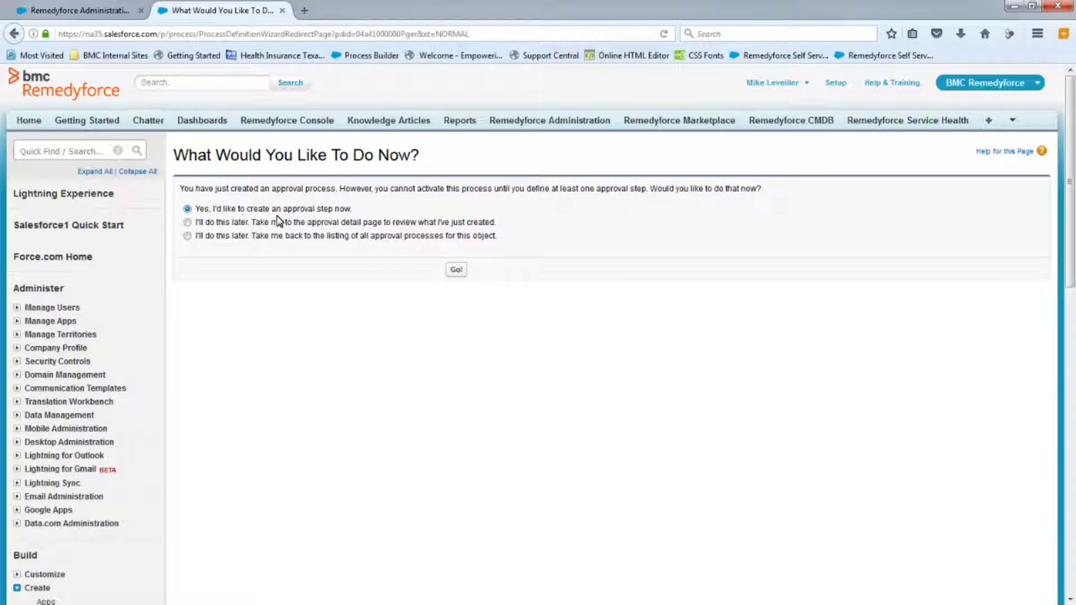
pyautogui.click(187, 222)
pyautogui.click(457, 271)
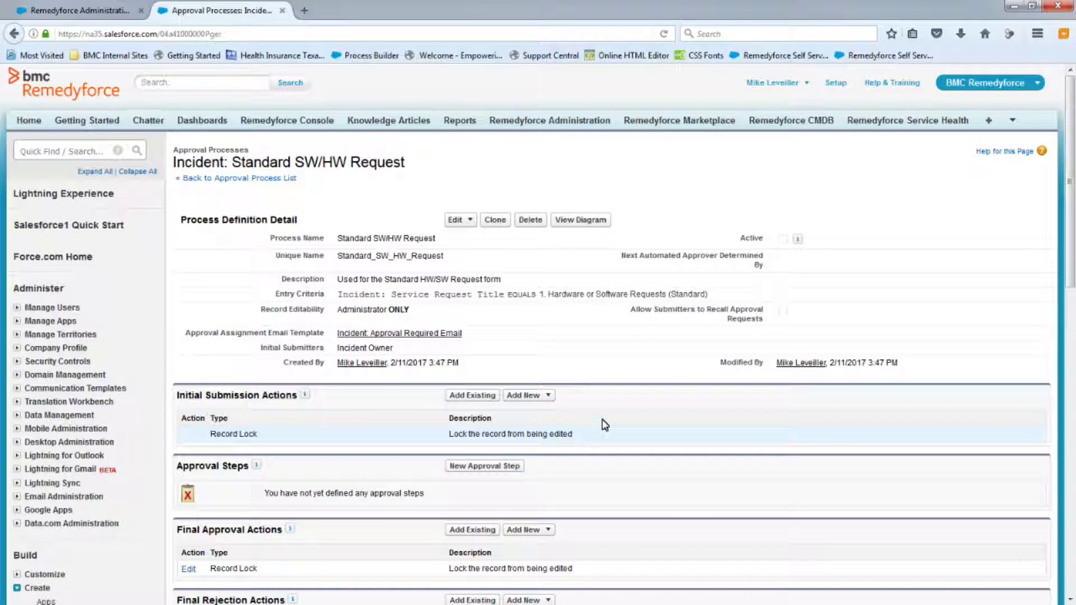
# Create a new approval step named "Step 1" with the description "Manager Approval" and step number 1.
pyautogui.scroll(-2, 667, 397)
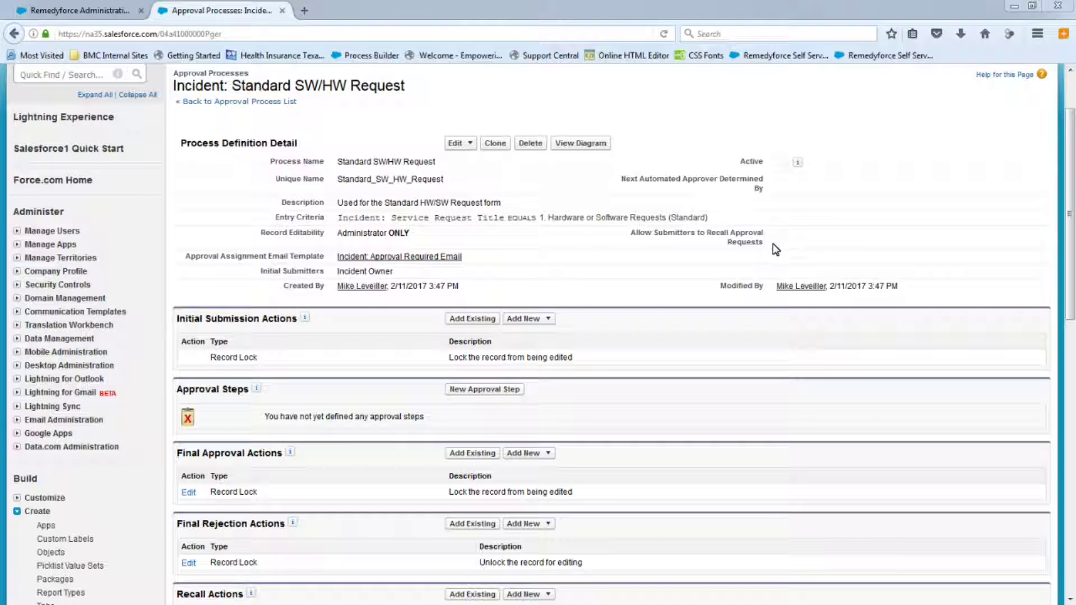
pyautogui.scroll(-3, 626, 312)
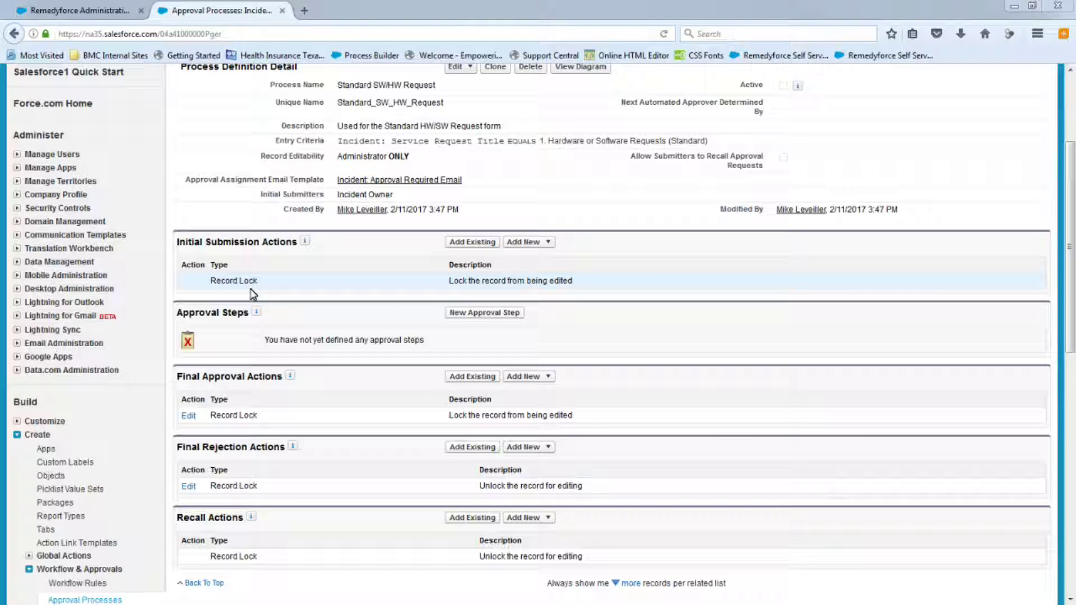
pyautogui.scroll(-3, 391, 272)
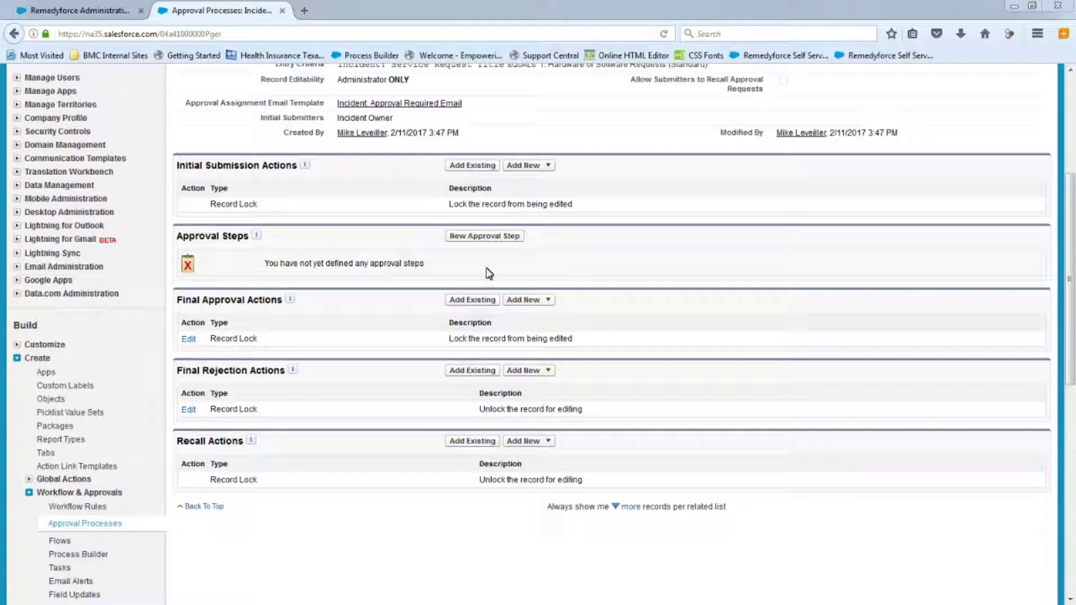
pyautogui.click(473, 236)
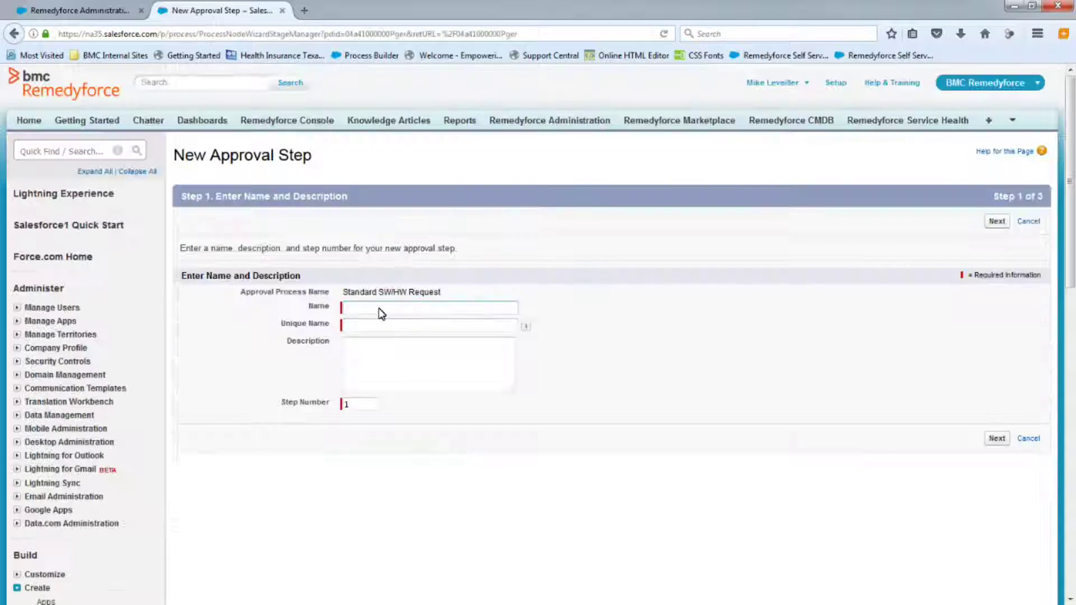
pyautogui.click(377, 308)
pyautogui.write('Step 1')
pyautogui.click(411, 392)
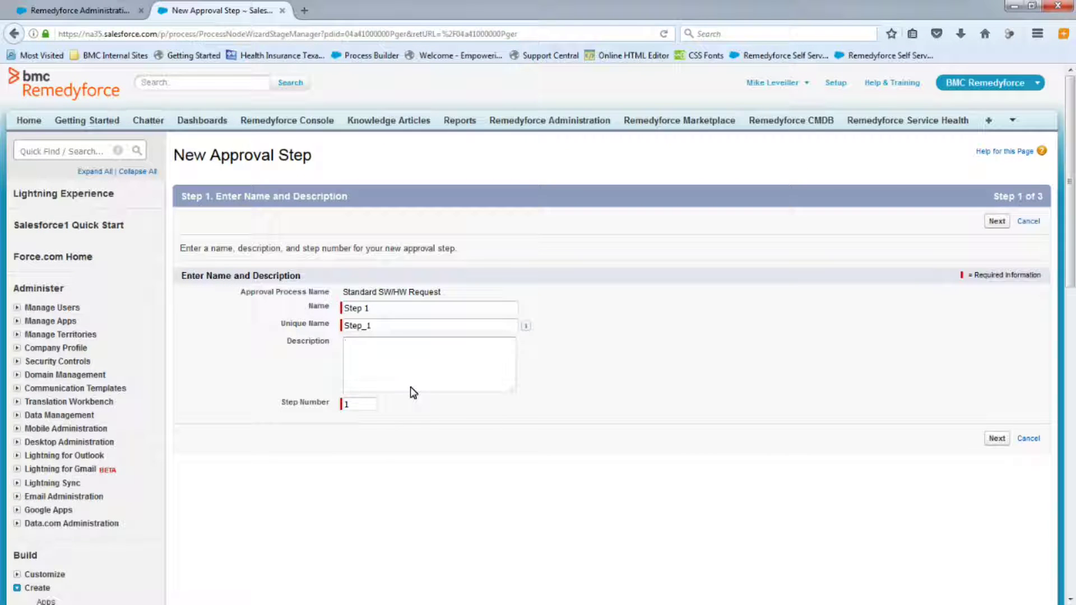
pyautogui.write('Manager Approval')
pyautogui.click(996, 439)
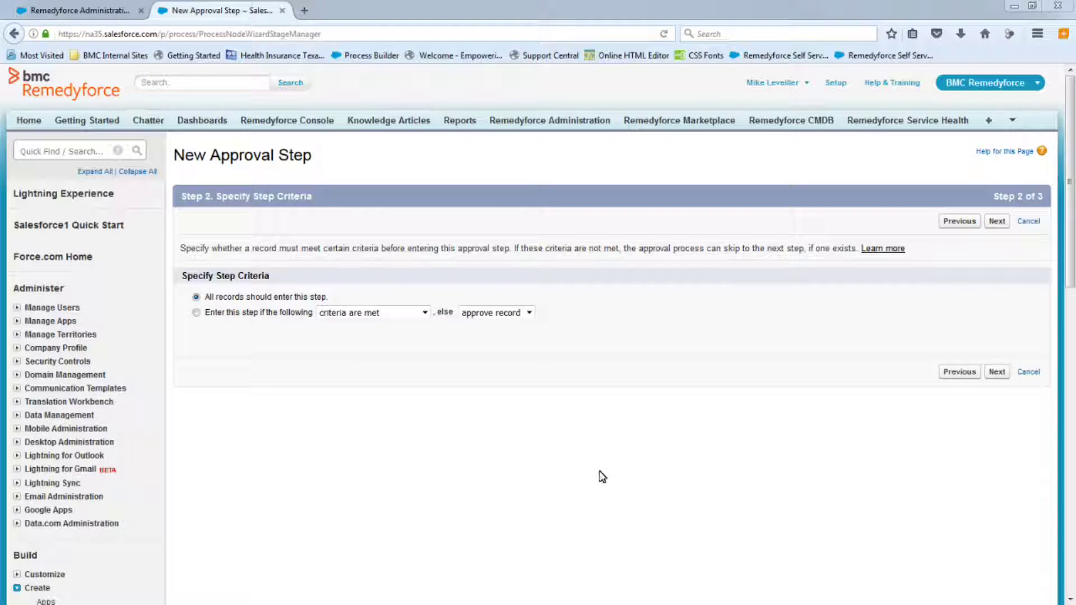
# Let all records enter Step 1, assign it automatically to the related user Client Manager, and save the approval step.
pyautogui.click(996, 372)
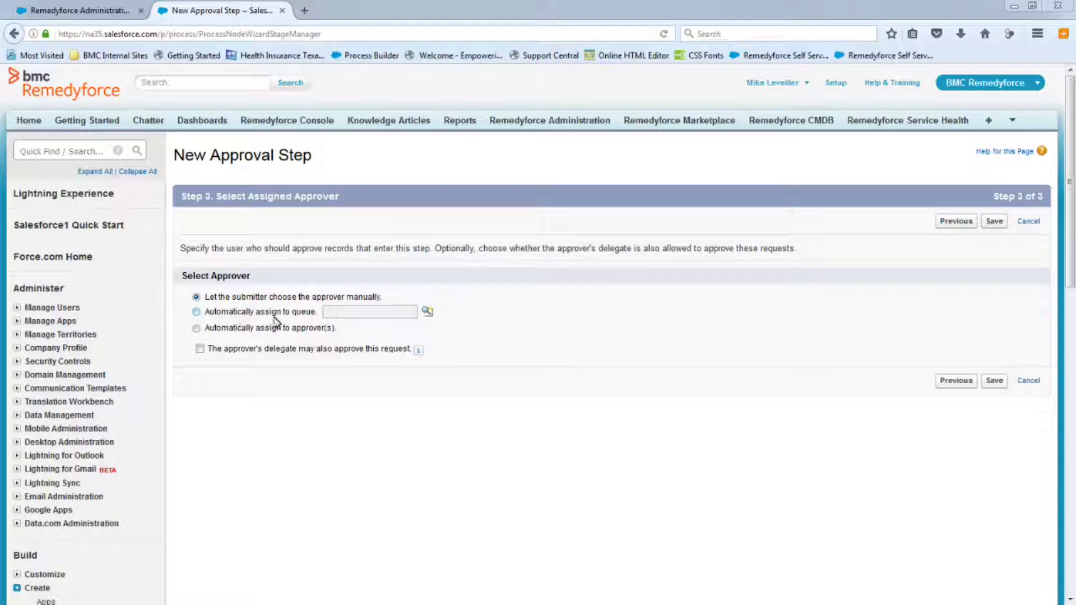
pyautogui.click(196, 329)
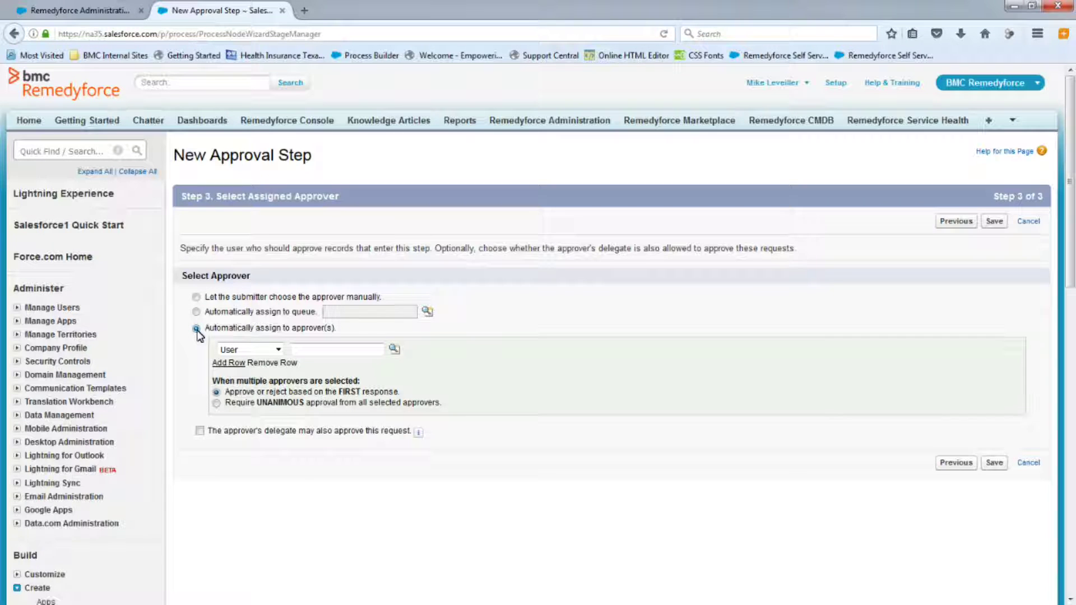
pyautogui.click(278, 350)
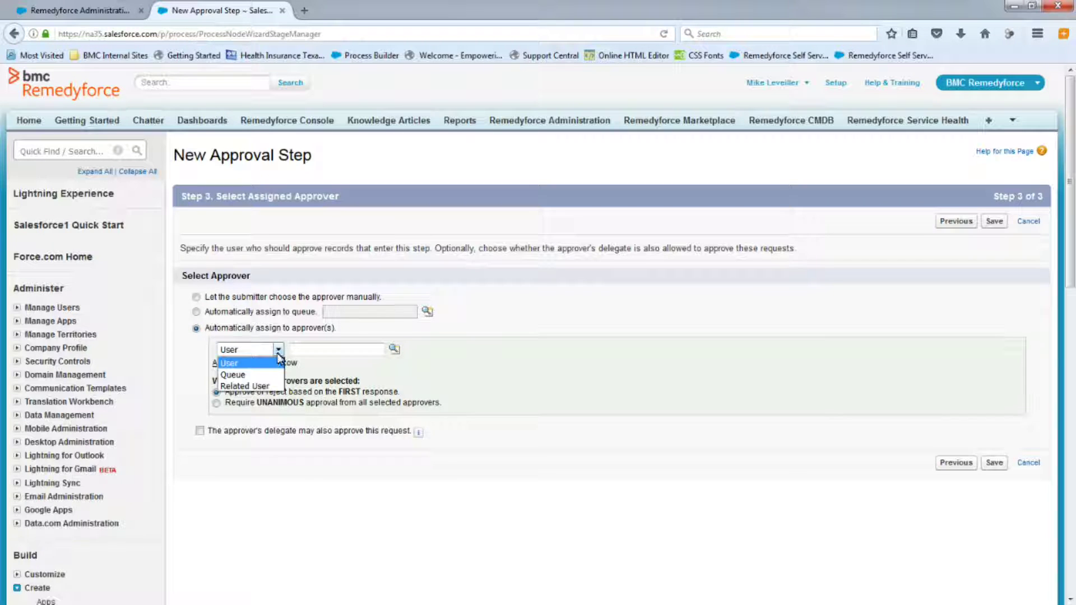
pyautogui.click(251, 385)
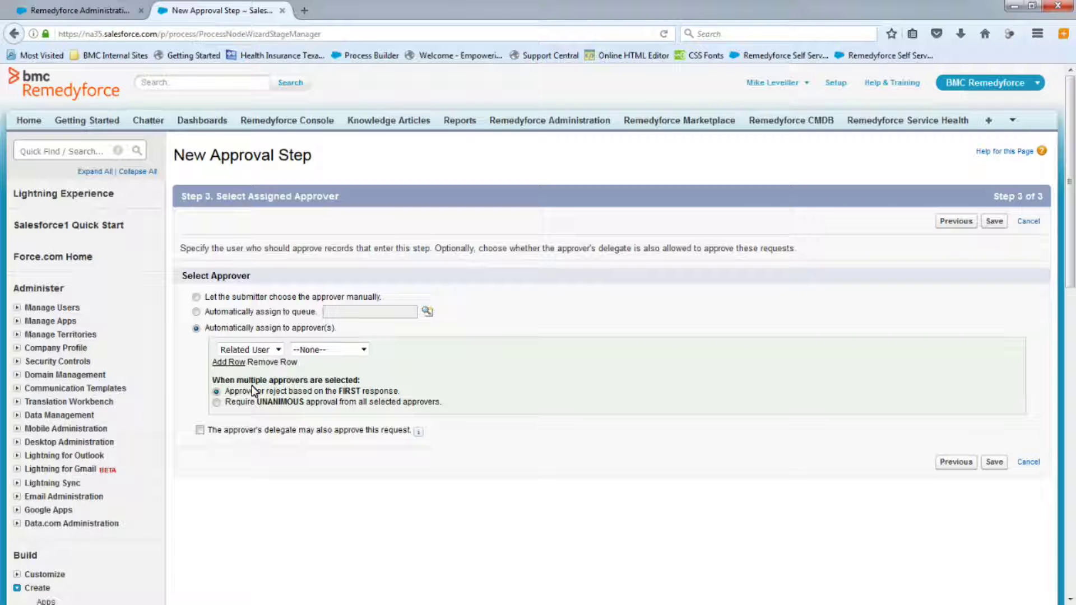
pyautogui.click(363, 350)
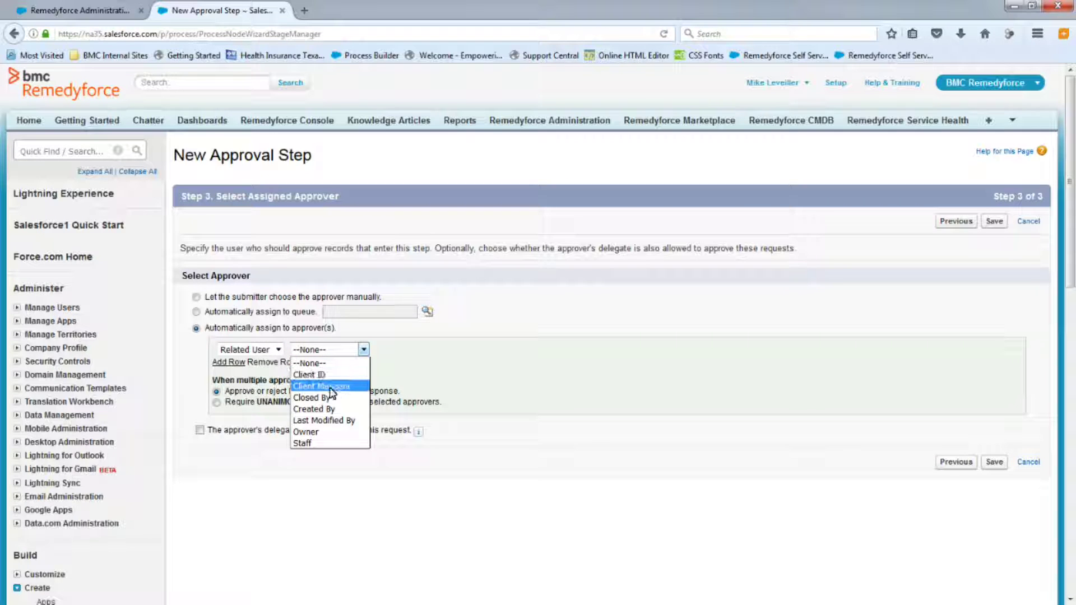
pyautogui.click(331, 387)
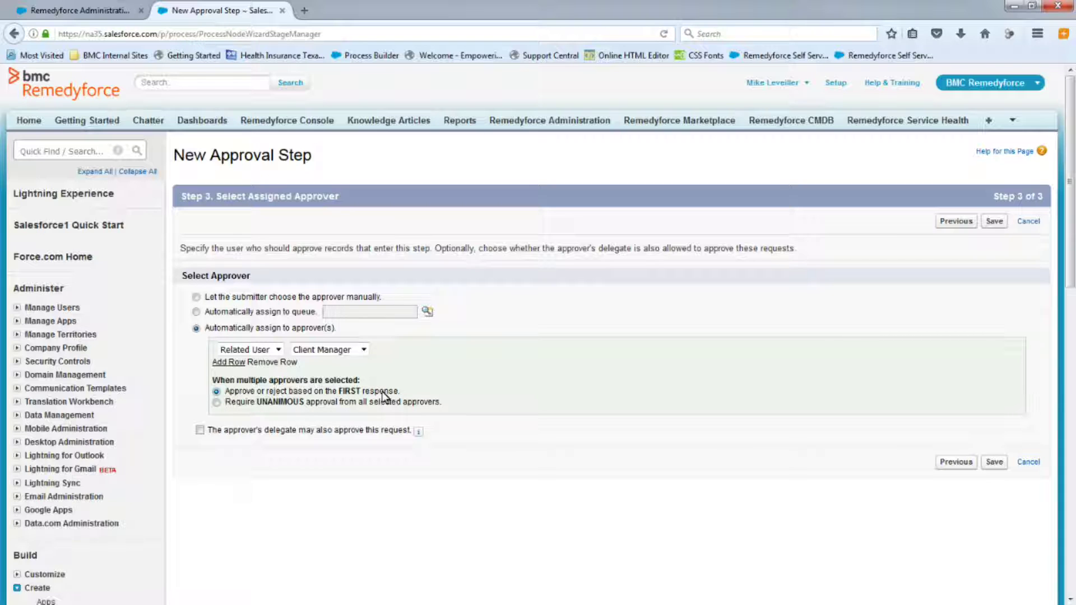
pyautogui.click(994, 462)
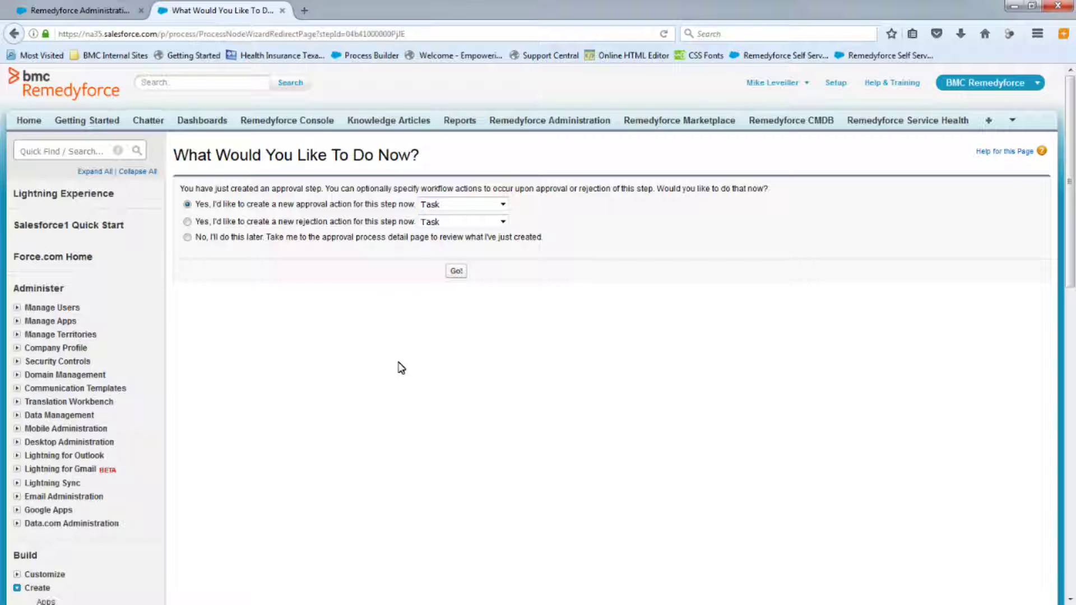
# Skip adding approval or rejection actions to Step 1 and go to the approval process detail page.
pyautogui.click(502, 205)
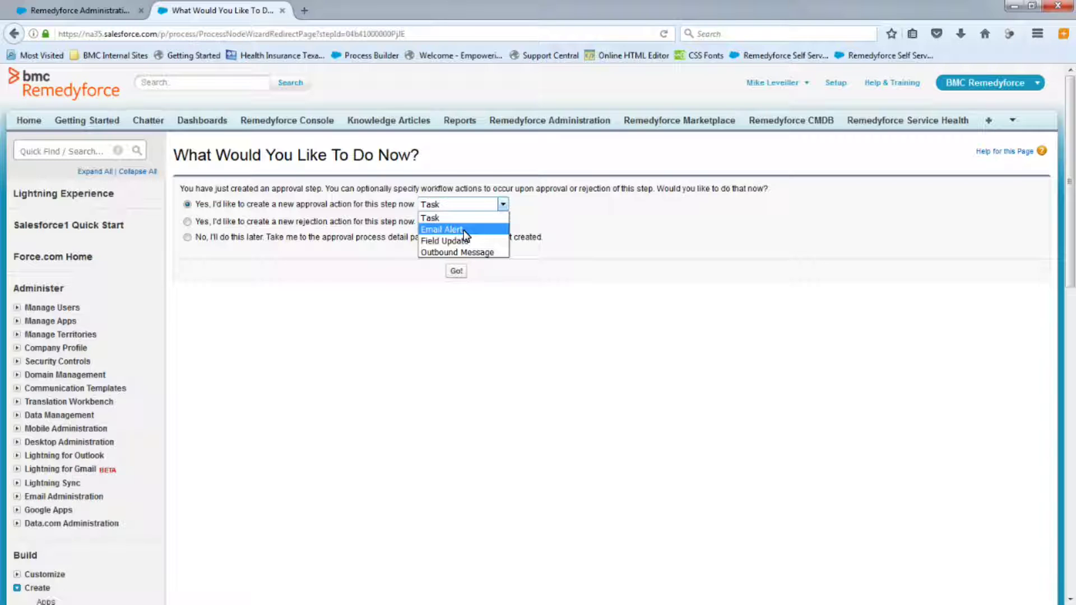
pyautogui.click(531, 312)
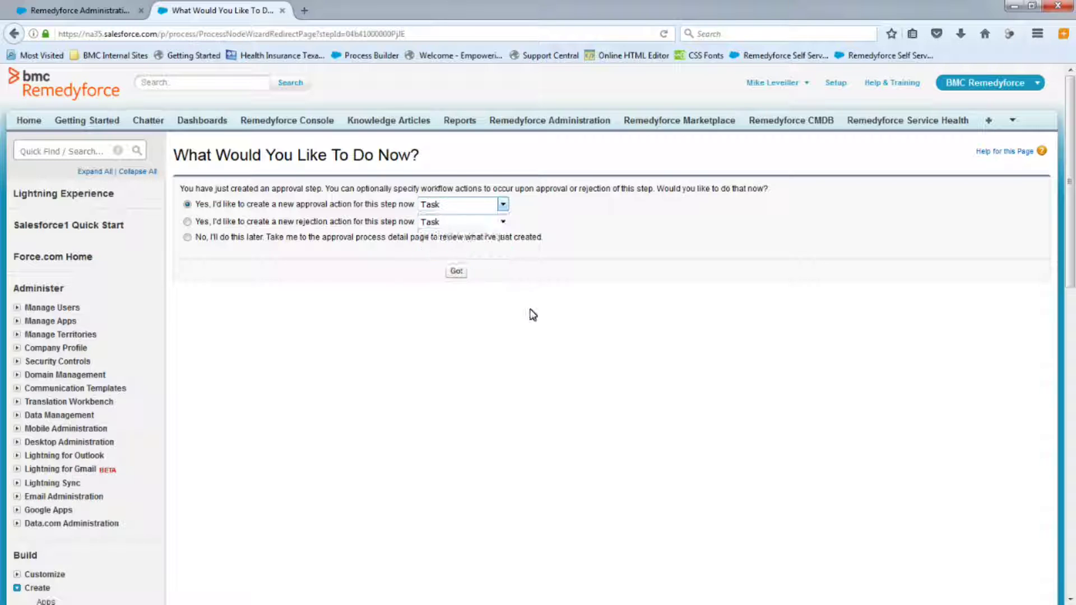
pyautogui.click(187, 237)
pyautogui.click(456, 271)
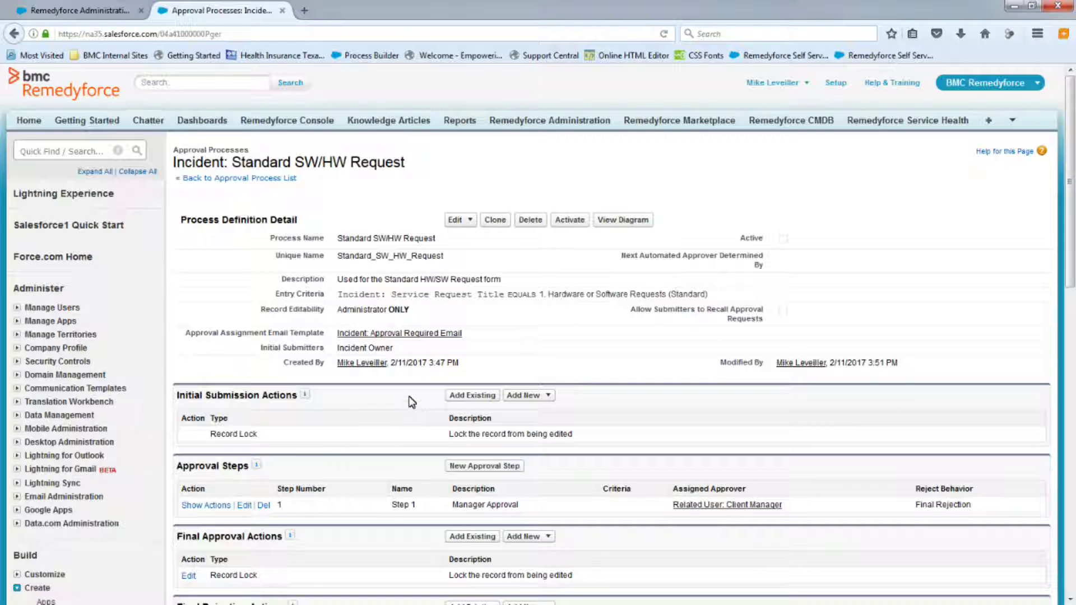
# Create a second approval step named "Step 2" with the description "Provisioning Approval" and step number 2.
pyautogui.scroll(-2, 411, 401)
pyautogui.scroll(-2, 412, 402)
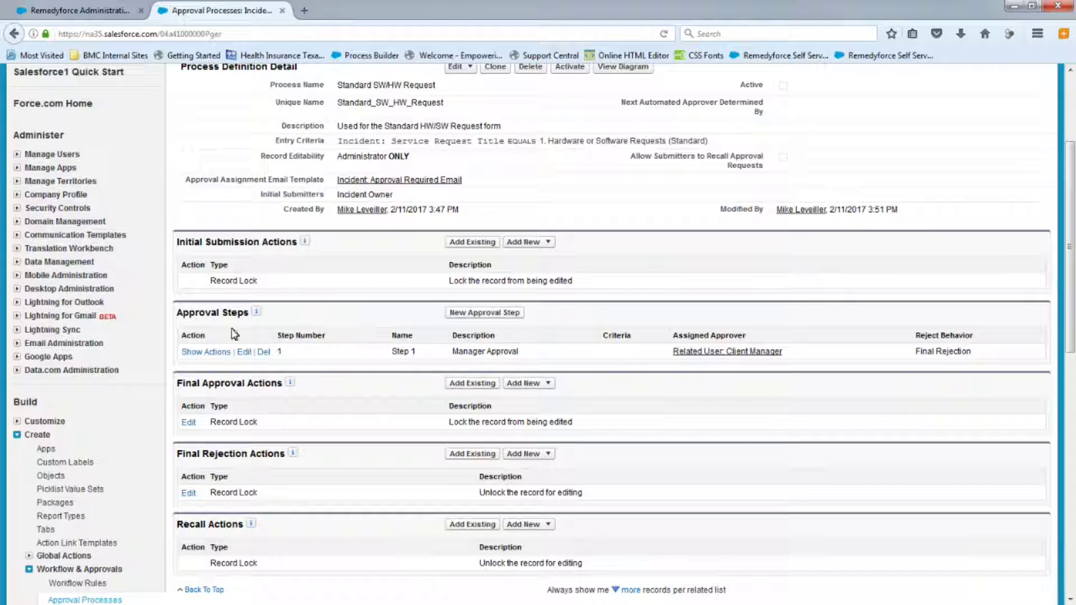
pyautogui.click(472, 317)
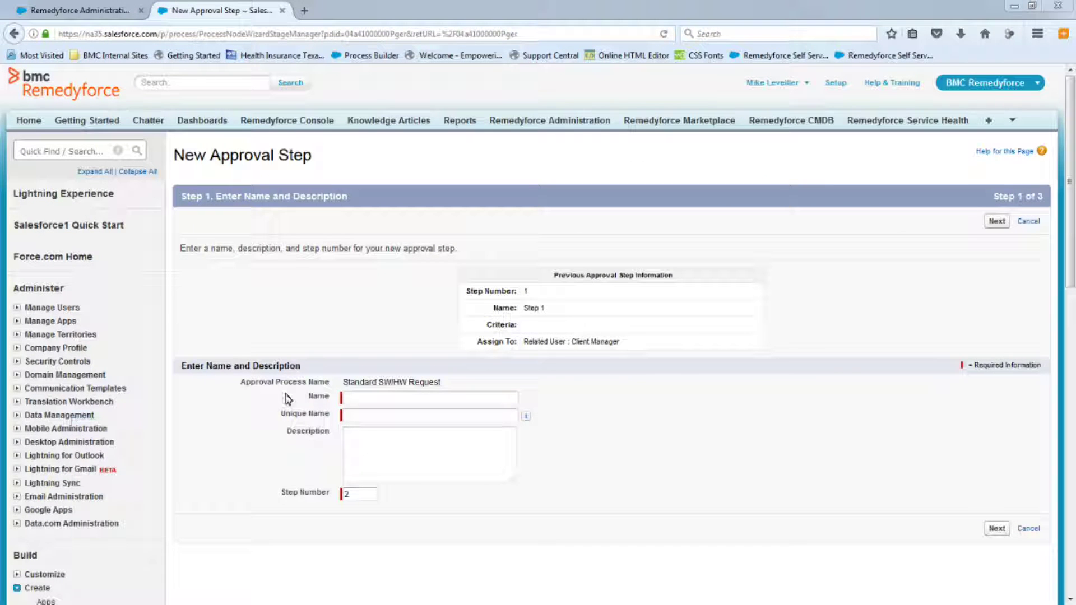
pyautogui.write('St')
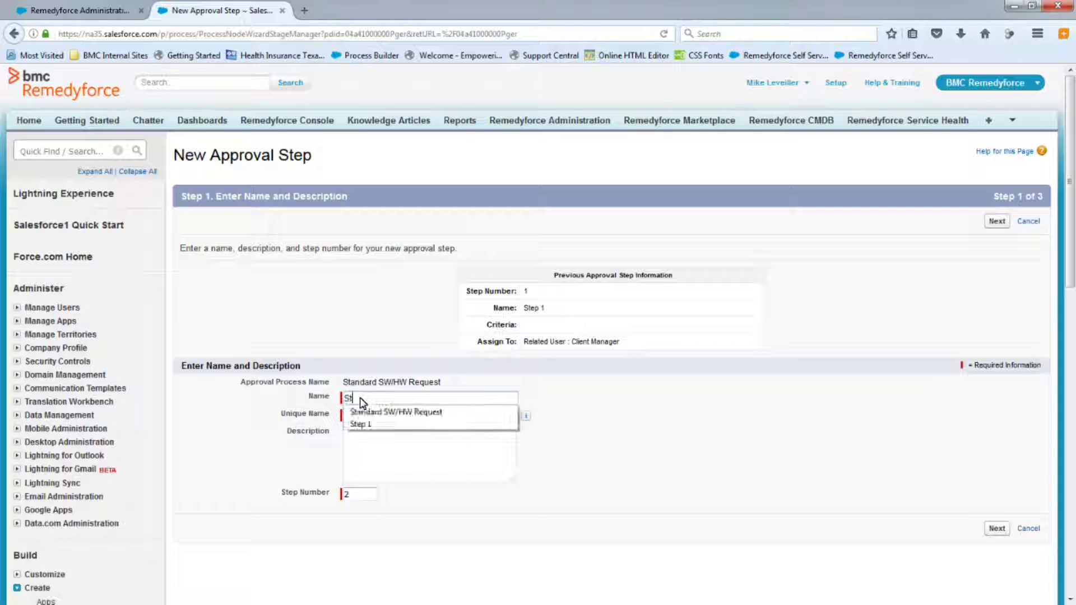
pyautogui.write('ep 2')
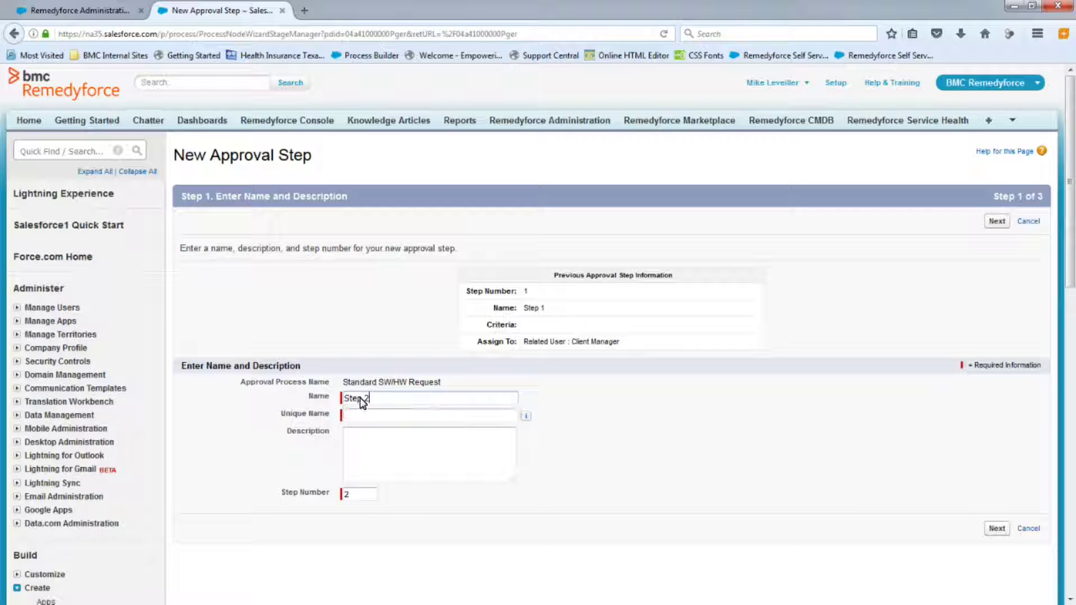
pyautogui.click(367, 447)
pyautogui.write('Provisioning Approval')
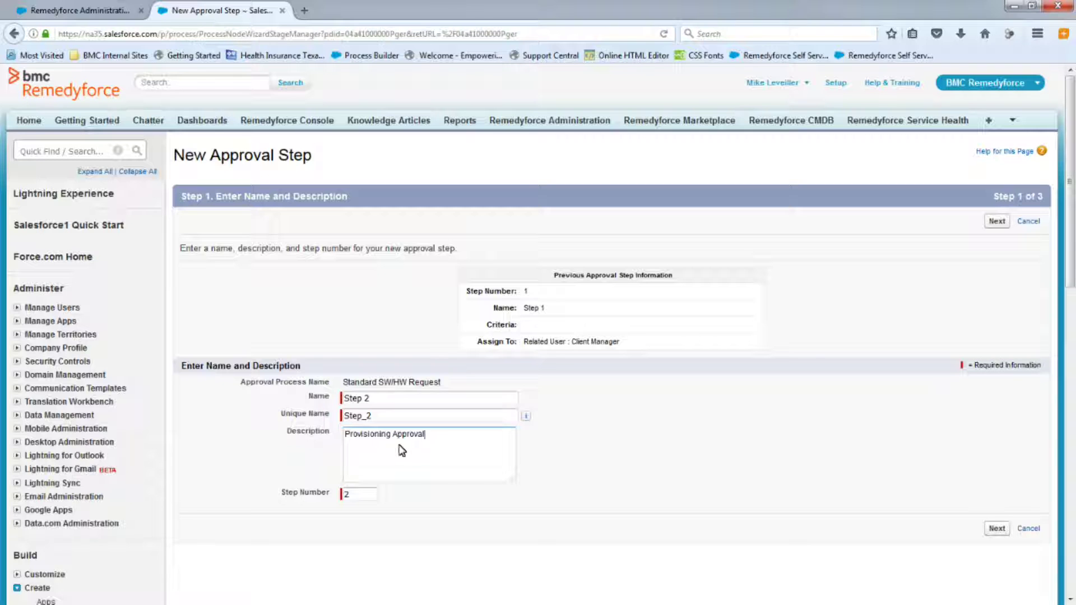
pyautogui.click(997, 528)
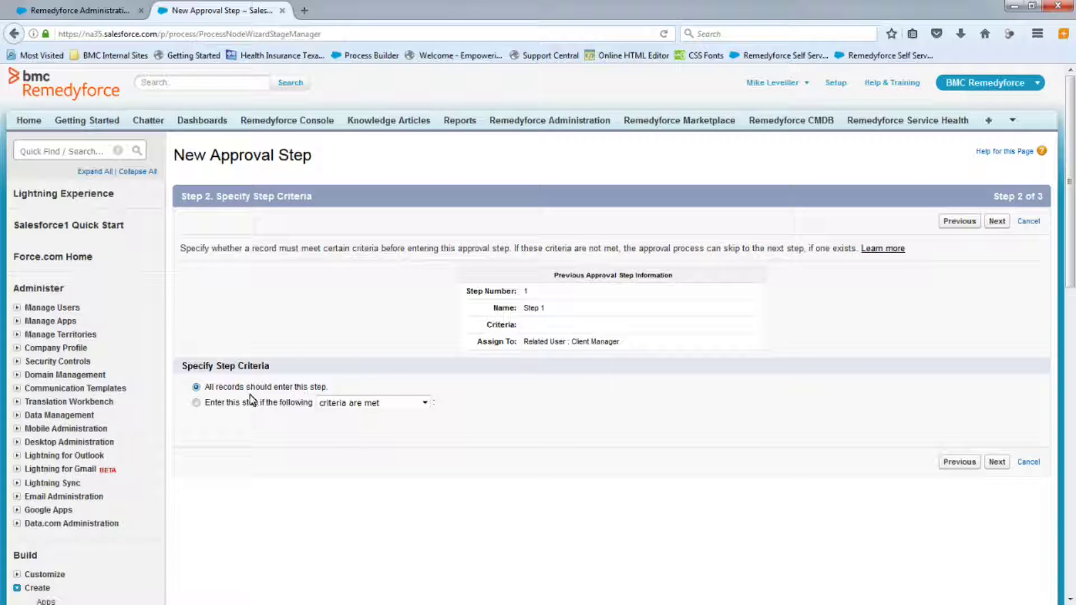
# Let all records enter Step 2, assign it automatically to the Provisioning queue, keep Final Rejection as reject behavior, and save.
pyautogui.click(997, 464)
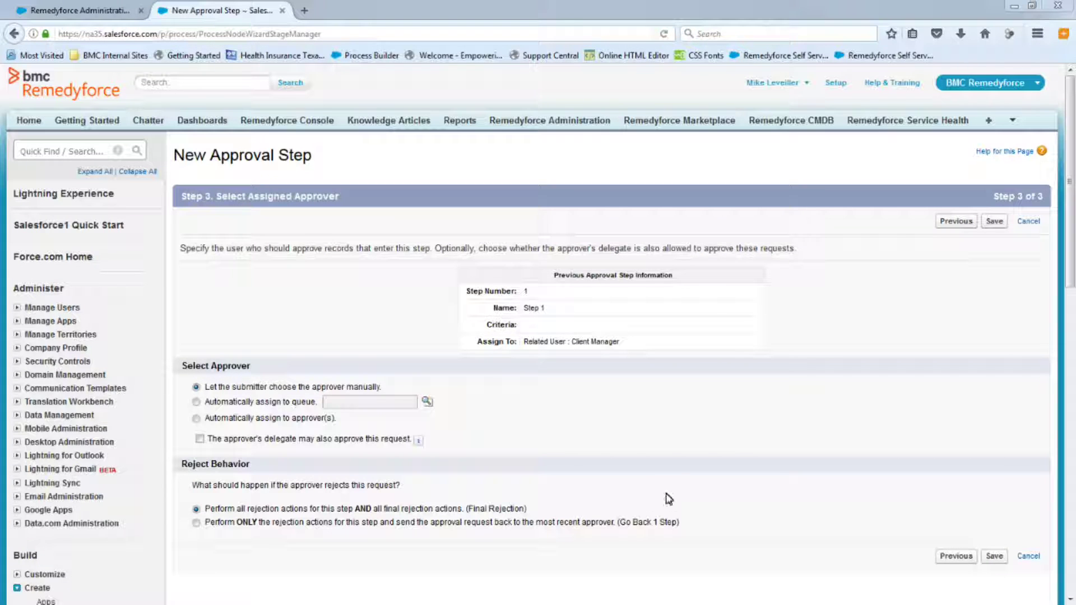
pyautogui.click(195, 401)
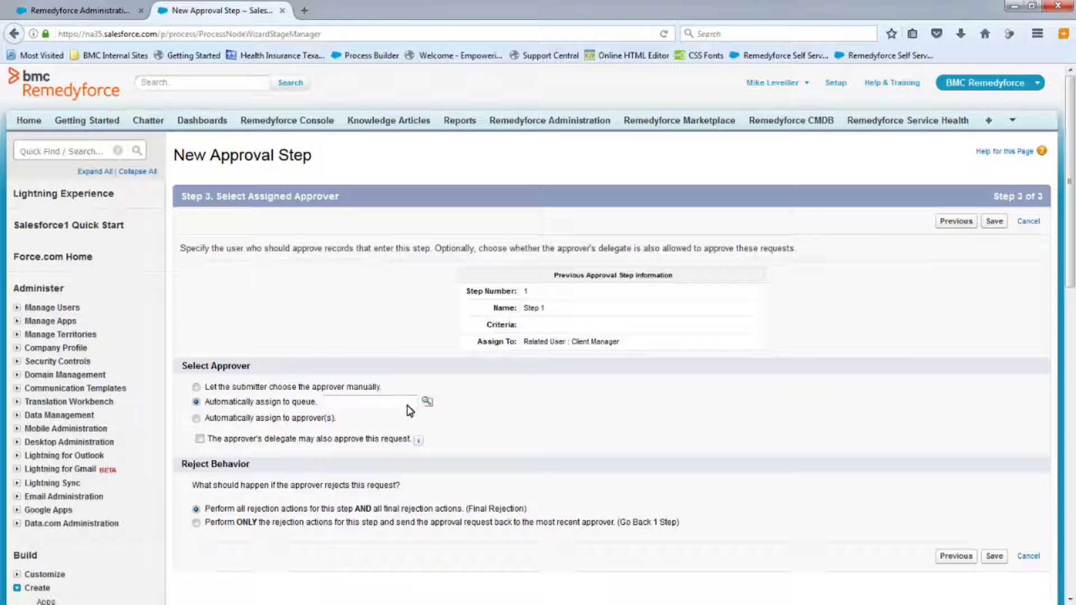
pyautogui.click(427, 403)
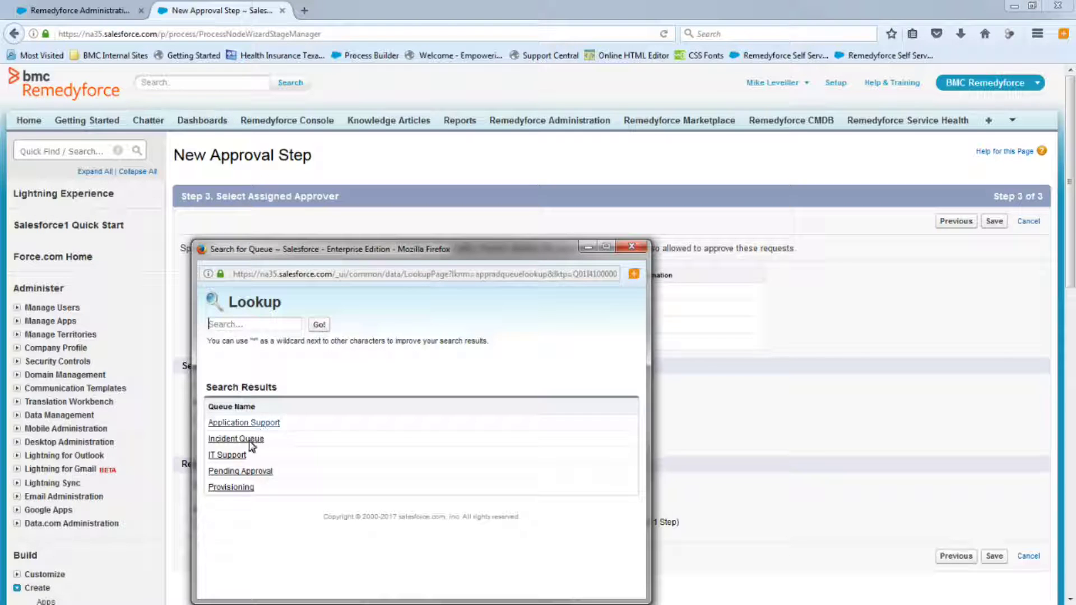
pyautogui.click(235, 487)
pyautogui.click(755, 423)
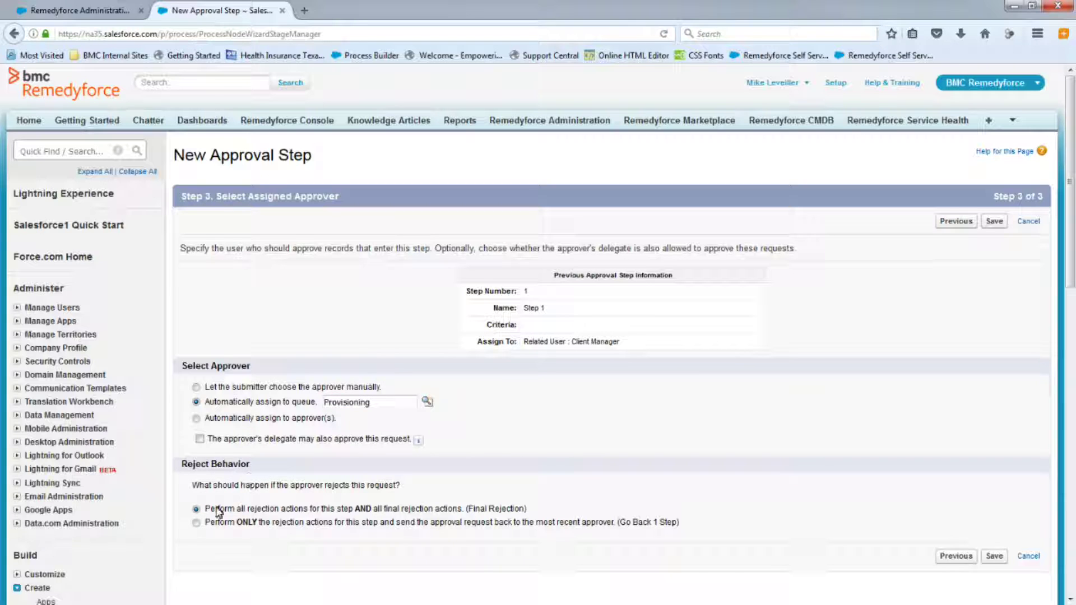
pyautogui.click(993, 556)
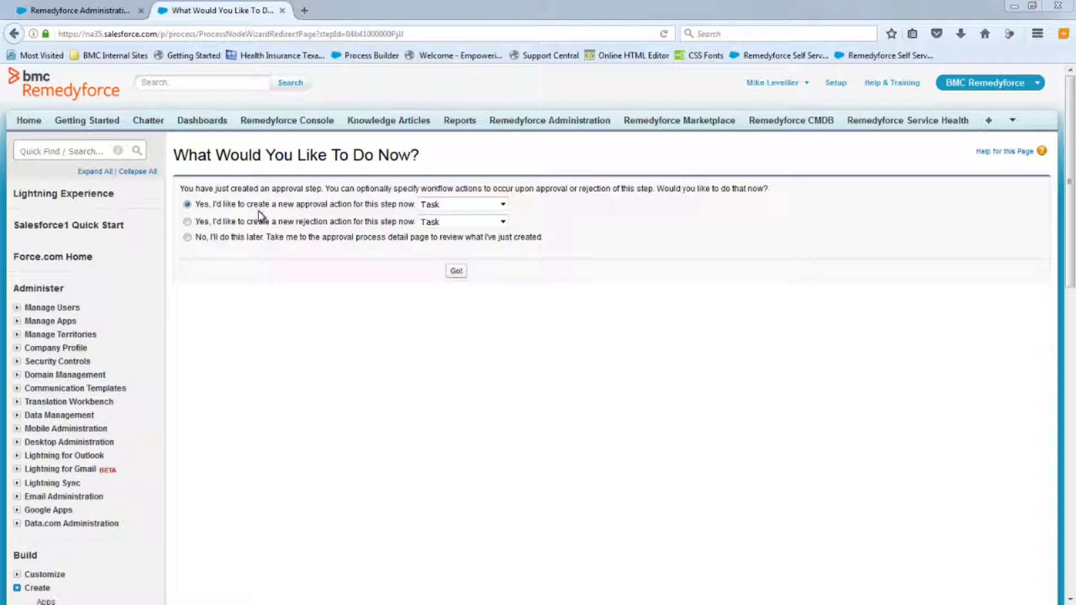
# Create a field update approval action named "Approve Checkbox" that sets the incident's Approved field to True, and save it.
pyautogui.click(494, 204)
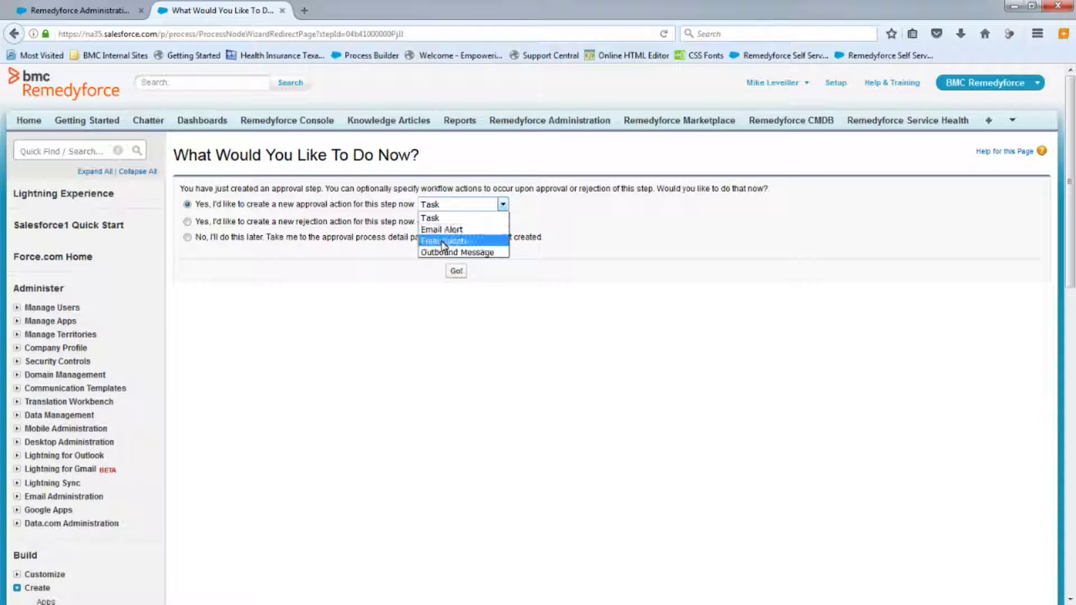
pyautogui.click(444, 239)
pyautogui.click(456, 271)
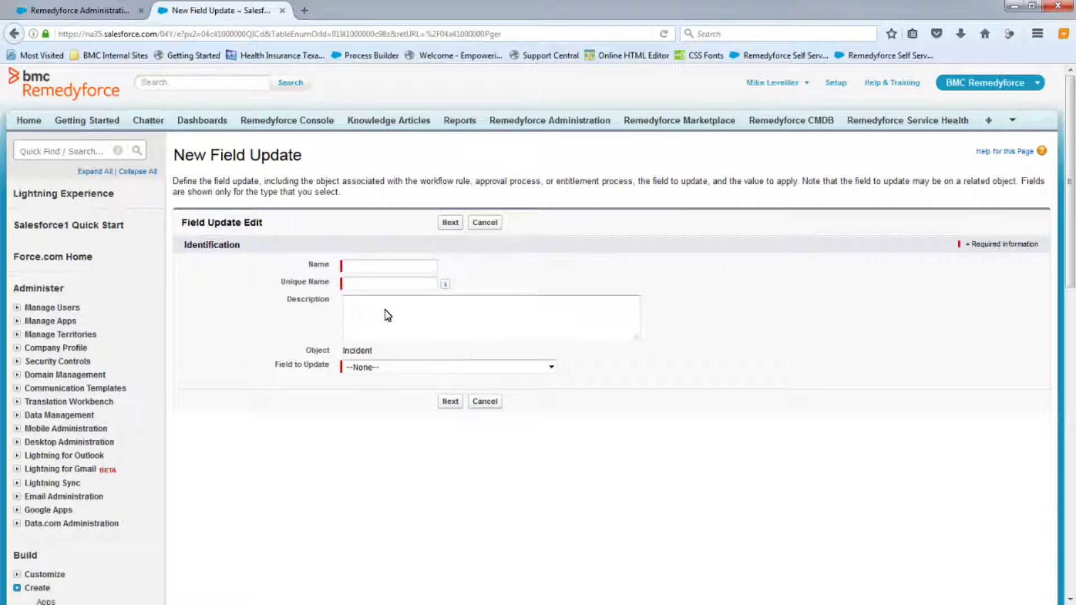
pyautogui.click(381, 267)
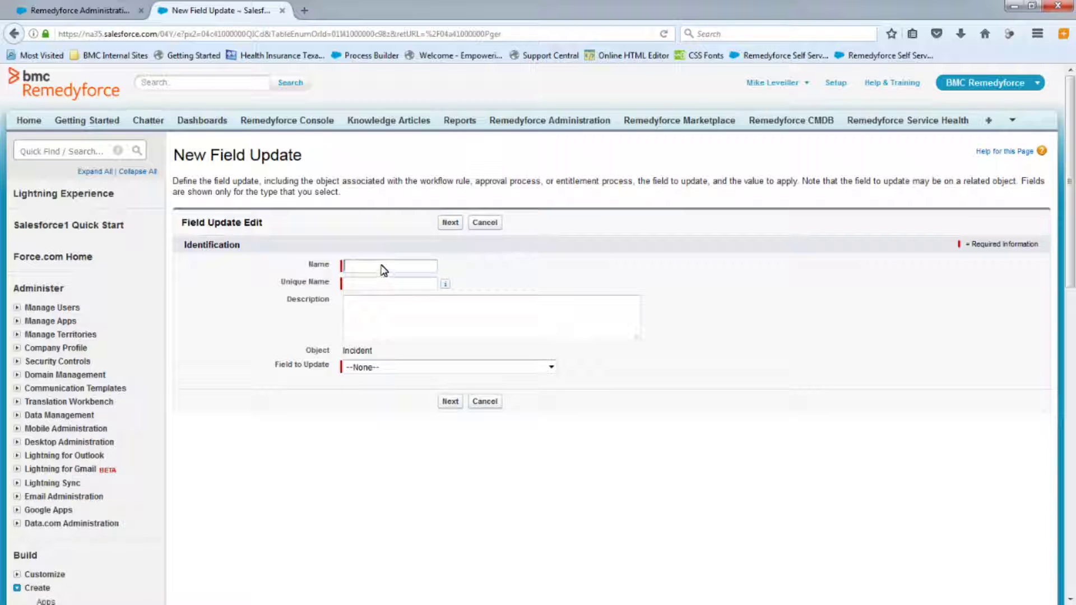
pyautogui.write('Approve Checkbox')
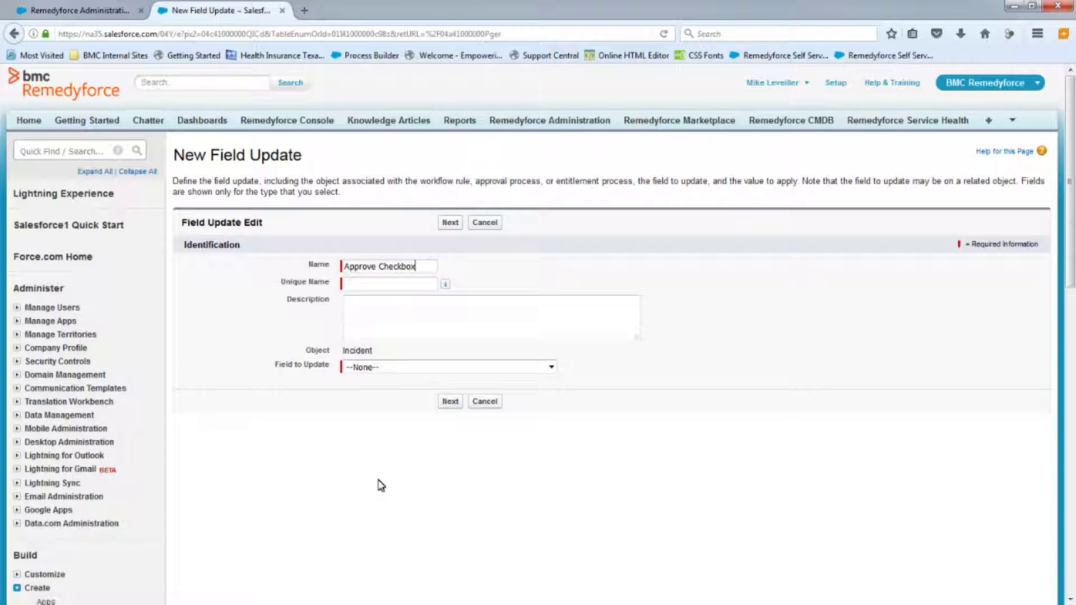
pyautogui.click(381, 368)
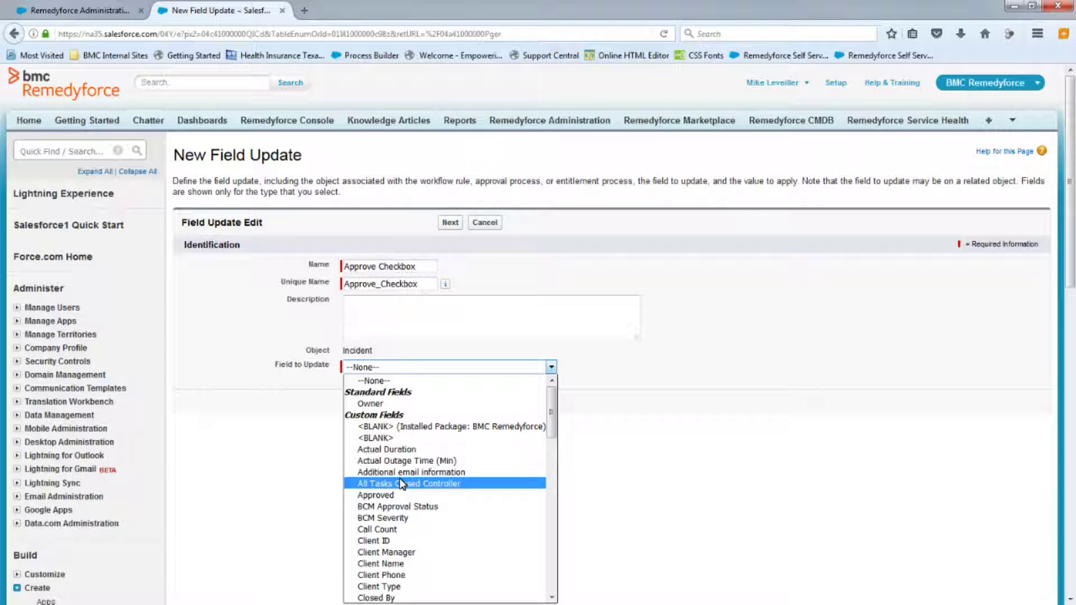
pyautogui.click(400, 496)
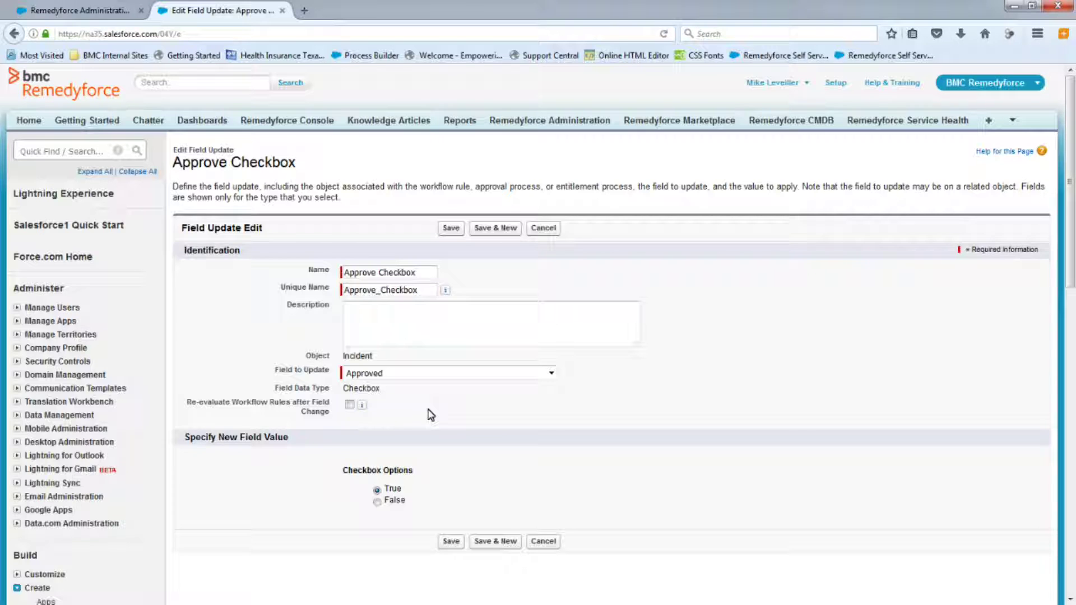
pyautogui.click(449, 542)
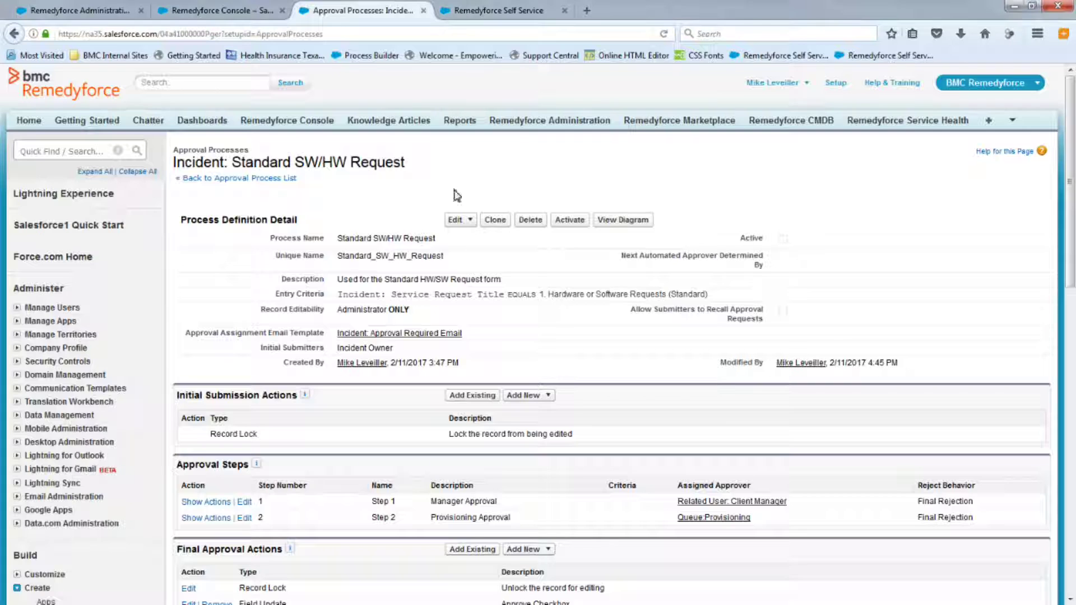
# Add a field update to the final approval actions and name it "Assign the ticket to Provisioning Queue".
pyautogui.scroll(-5, 352, 275)
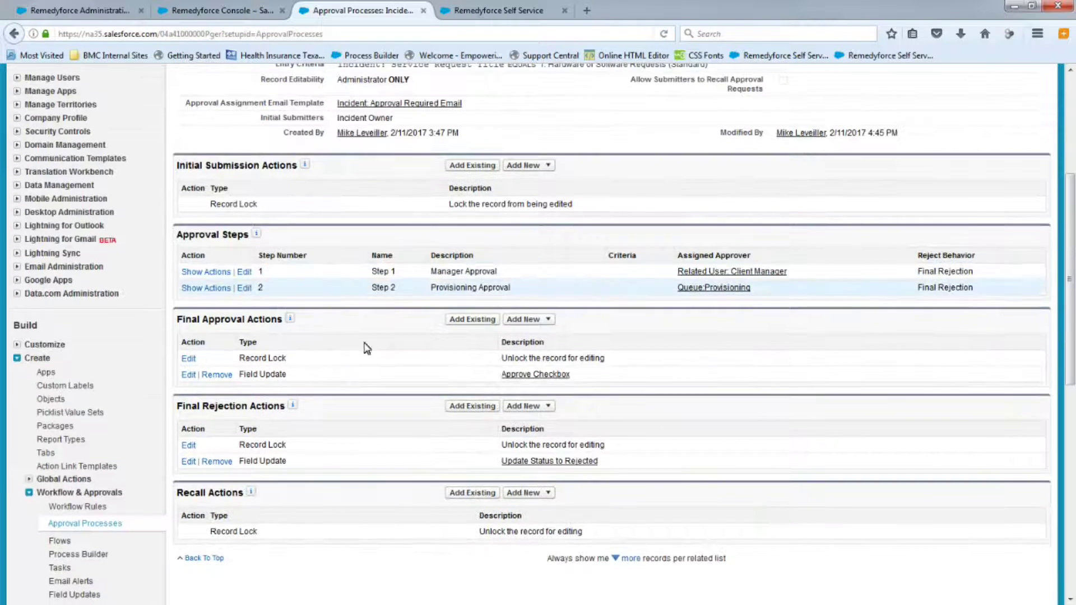
pyautogui.click(546, 319)
pyautogui.click(535, 363)
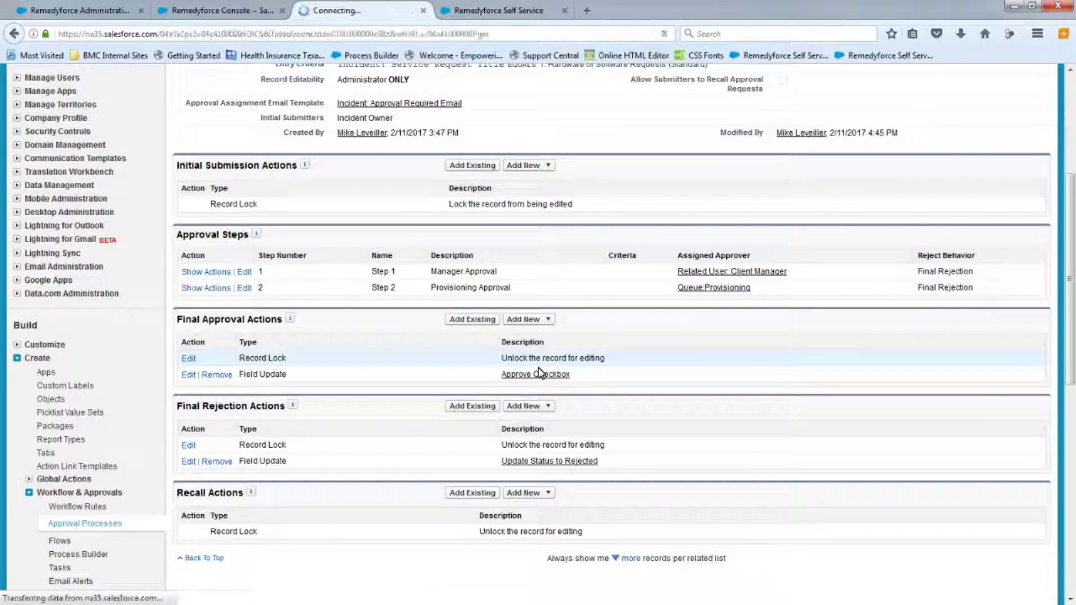
pyautogui.click(363, 267)
pyautogui.write('Assign the ticket to Provisioning Queue')
pyautogui.moveTo(358, 268); pyautogui.dragTo(308, 273)
pyautogui.moveTo(381, 273); pyautogui.dragTo(458, 277)
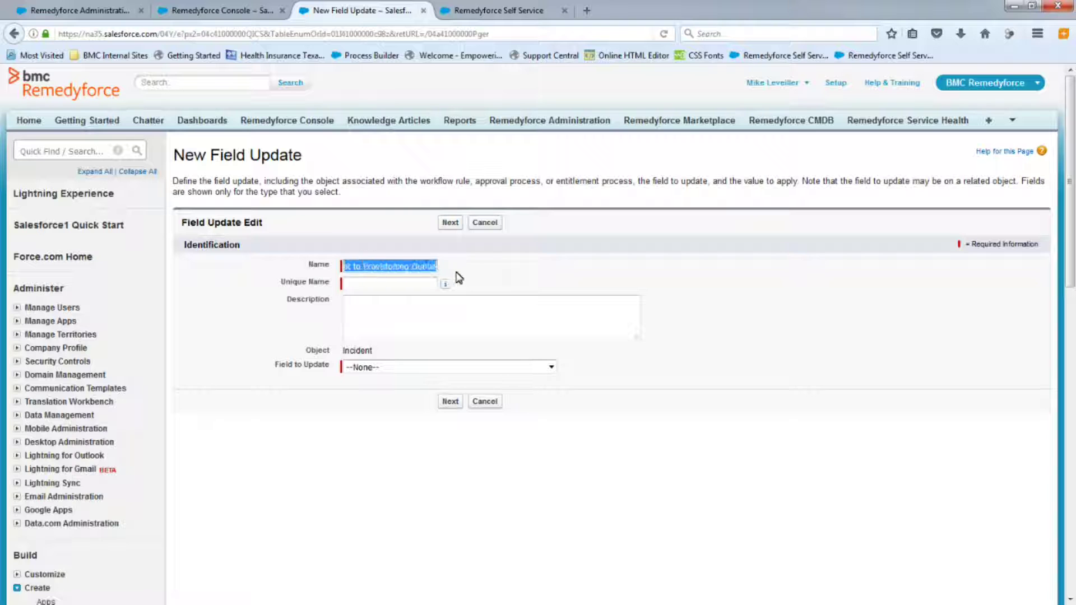
pyautogui.click(519, 280)
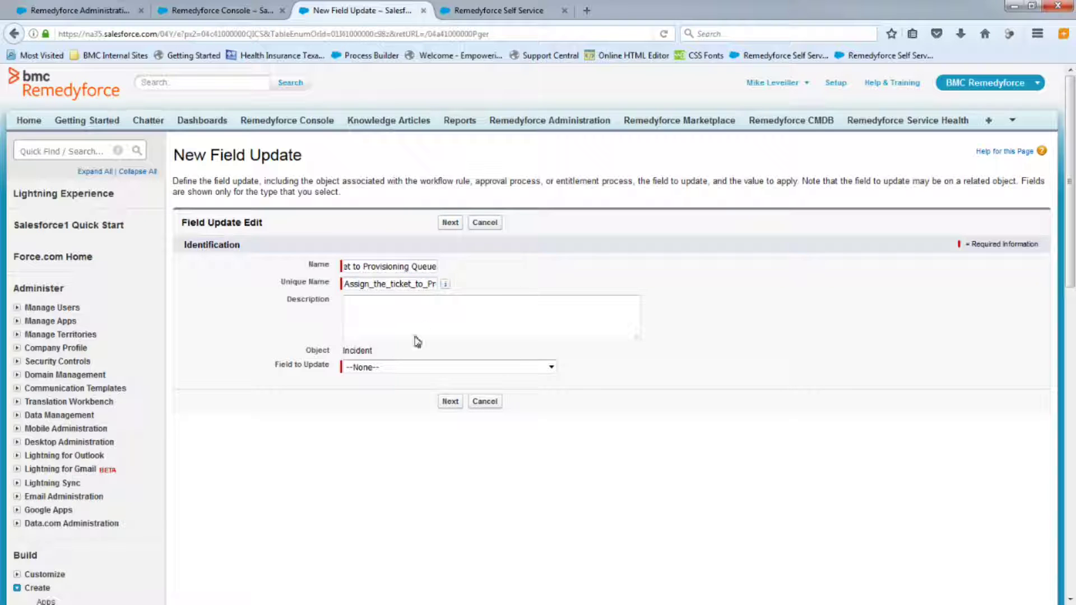
# Make the field update set the incident's Owner to the Provisioning queue, and save it.
pyautogui.click(391, 371)
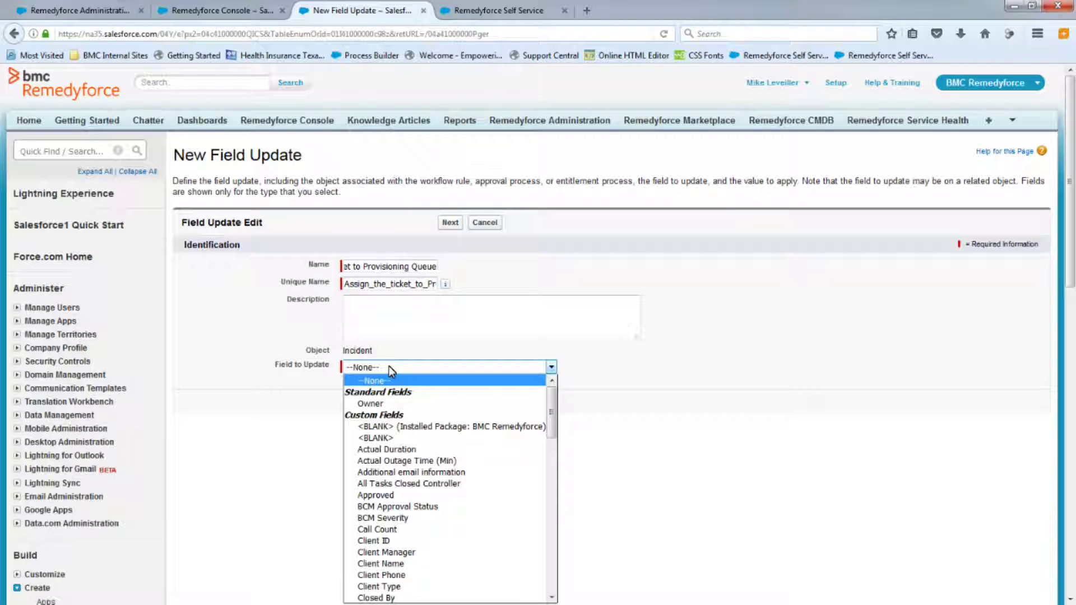
pyautogui.click(394, 410)
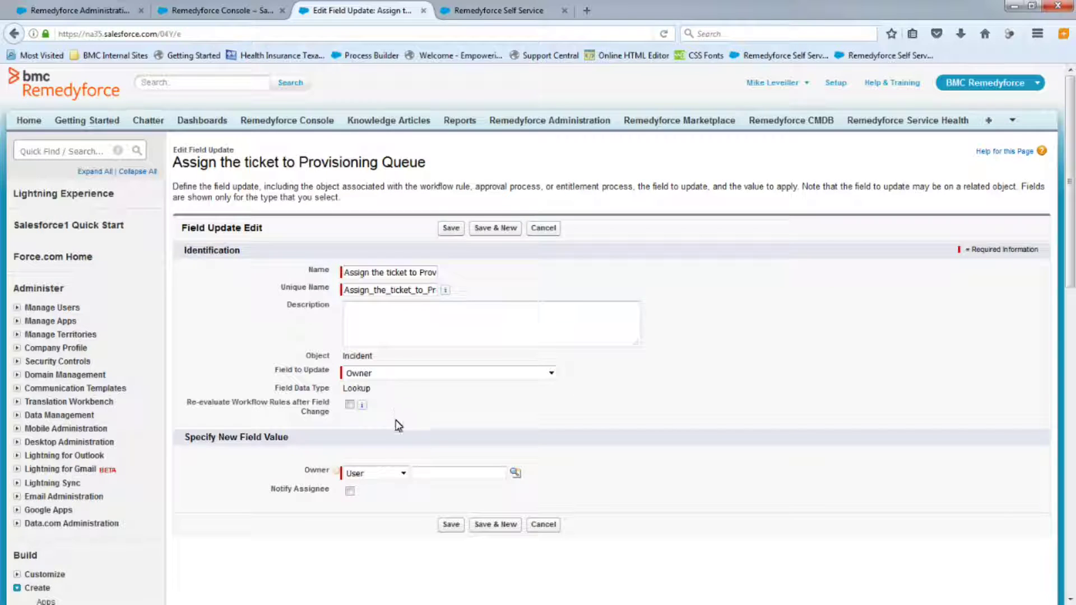
pyautogui.click(402, 474)
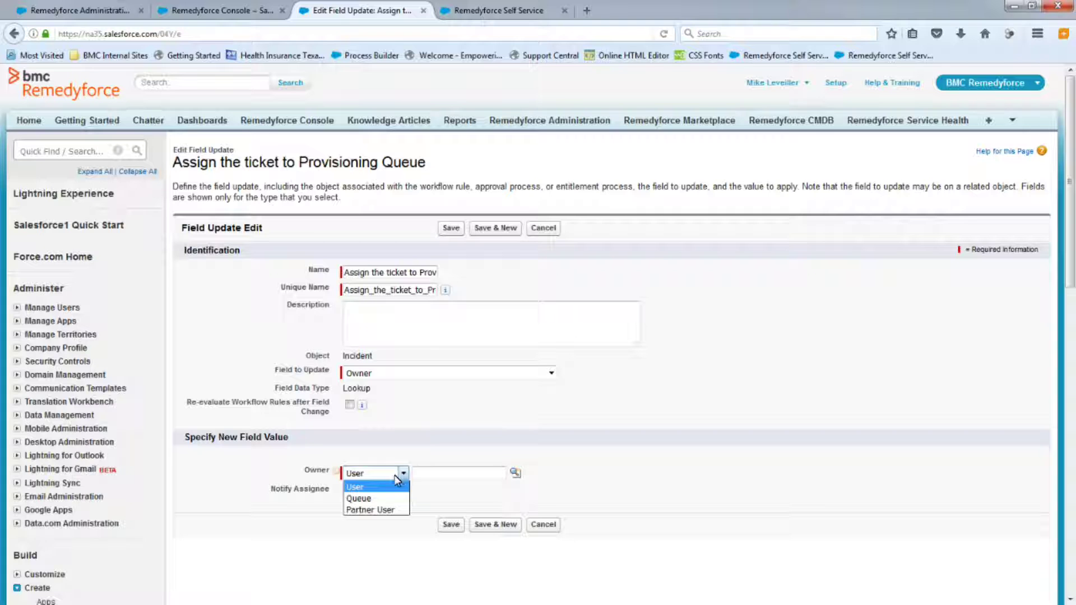
pyautogui.click(370, 498)
pyautogui.click(515, 473)
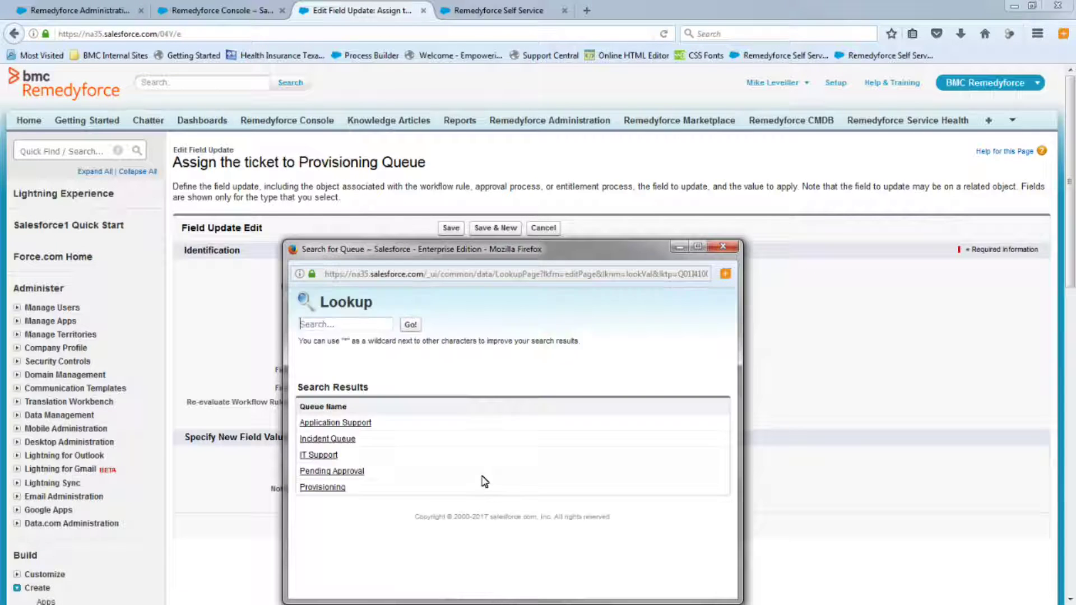
pyautogui.click(322, 487)
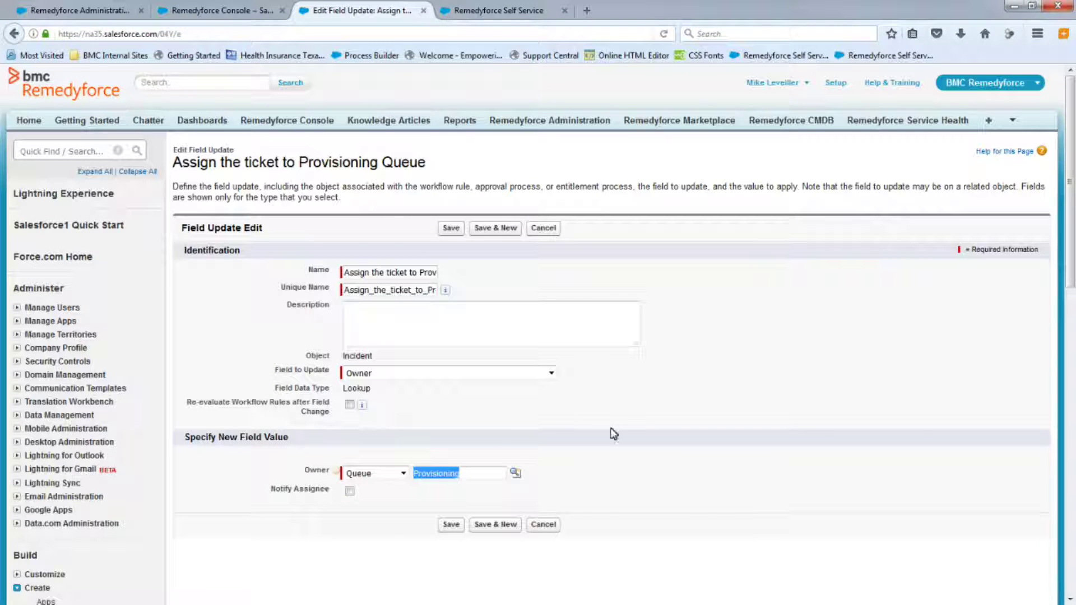
pyautogui.click(451, 524)
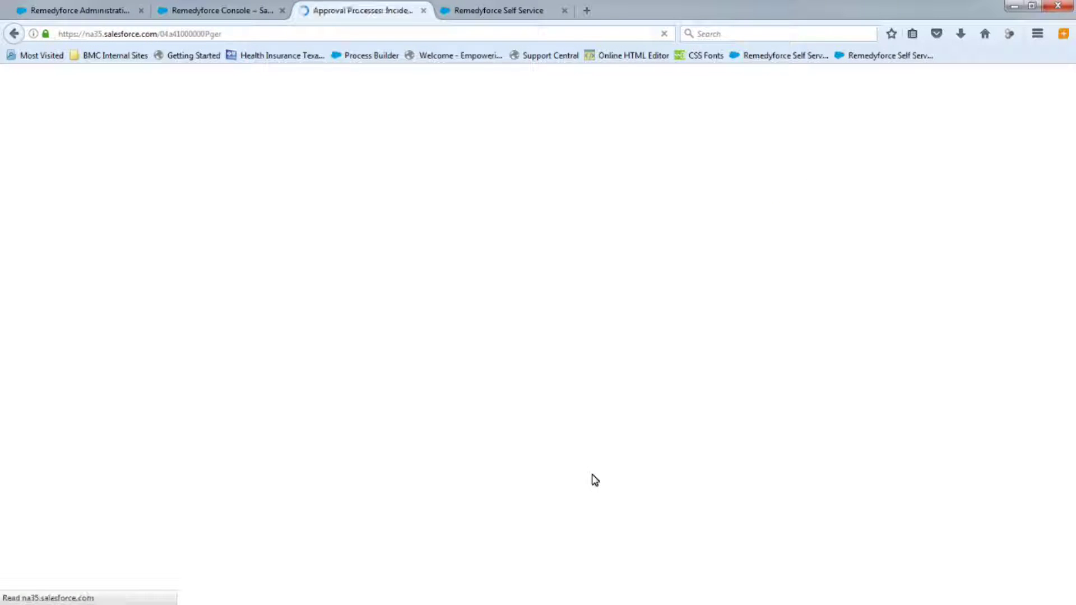
# Add a final approval field update named "Update the Status to Approved" that targets the Template Name field.
pyautogui.scroll(-3, 408, 190)
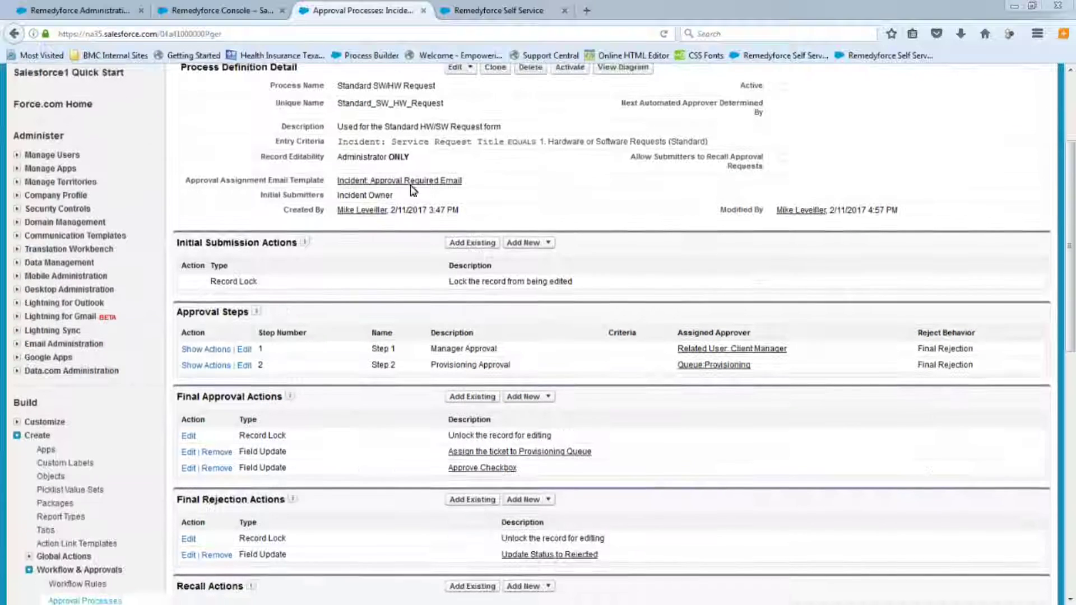
pyautogui.click(548, 398)
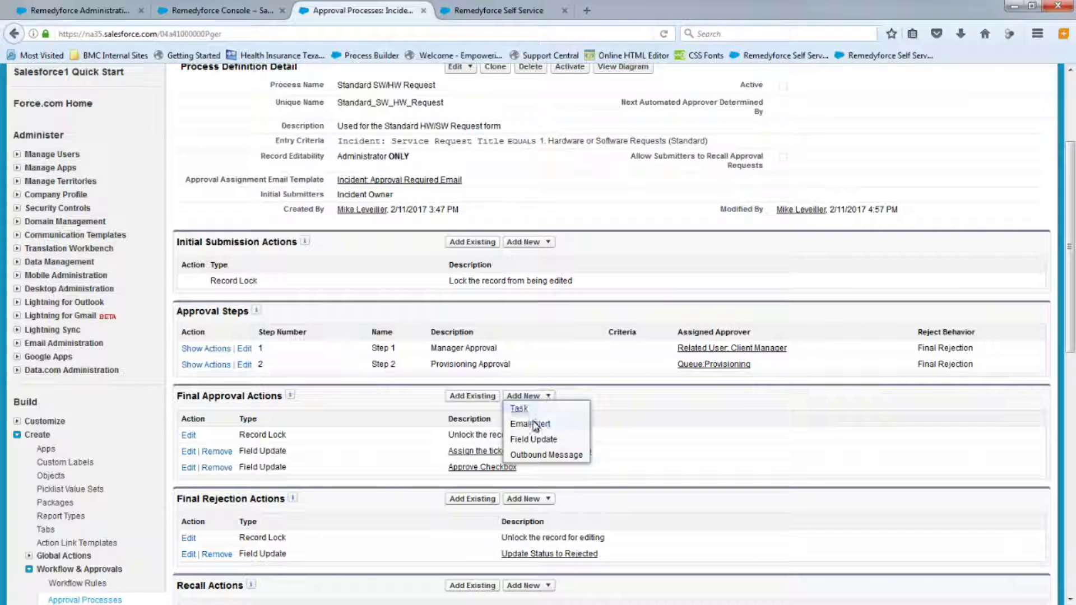
pyautogui.click(532, 440)
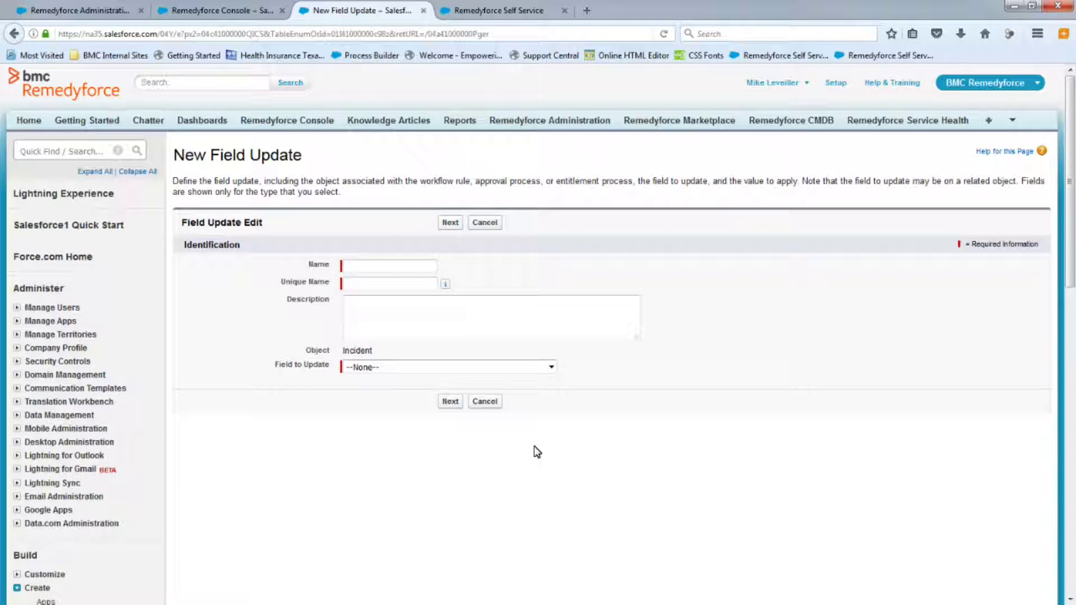
pyautogui.click(360, 267)
pyautogui.write('Update the Status to Approved')
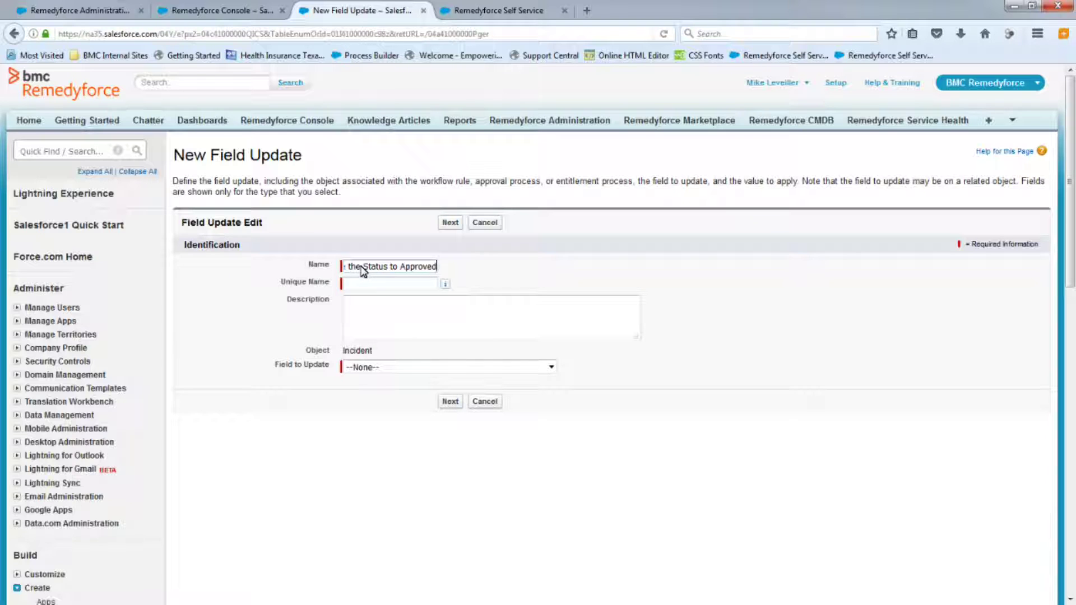
pyautogui.click(378, 315)
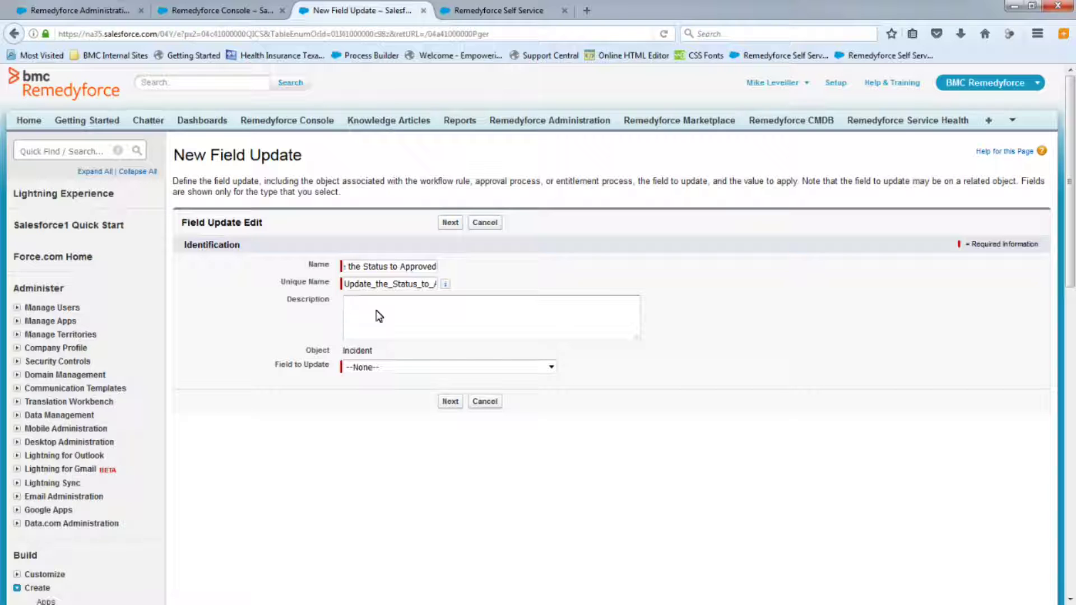
pyautogui.click(384, 368)
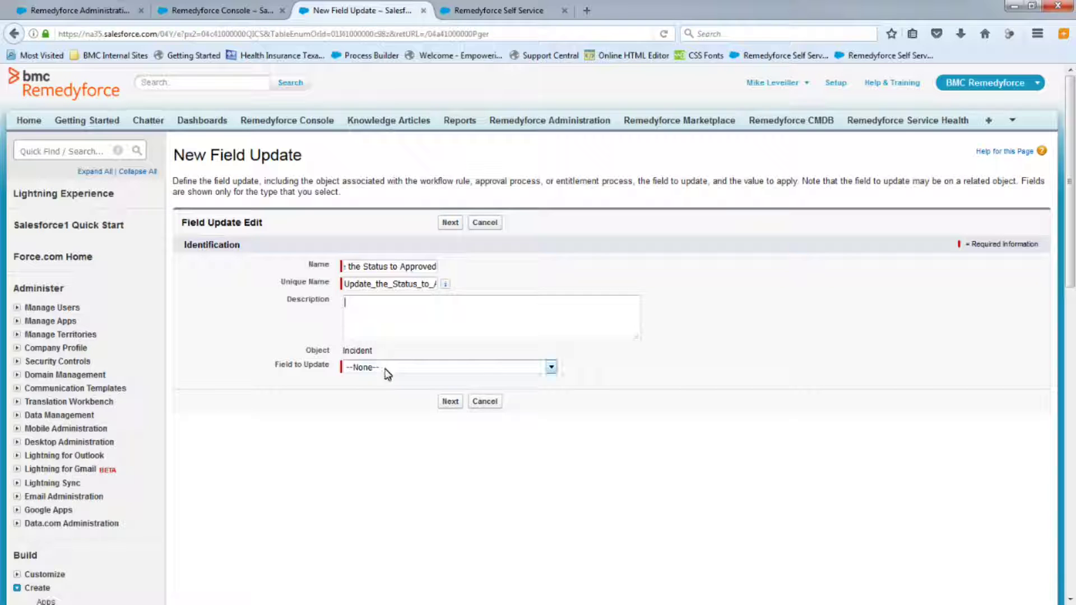
pyautogui.scroll(-20, 389, 452)
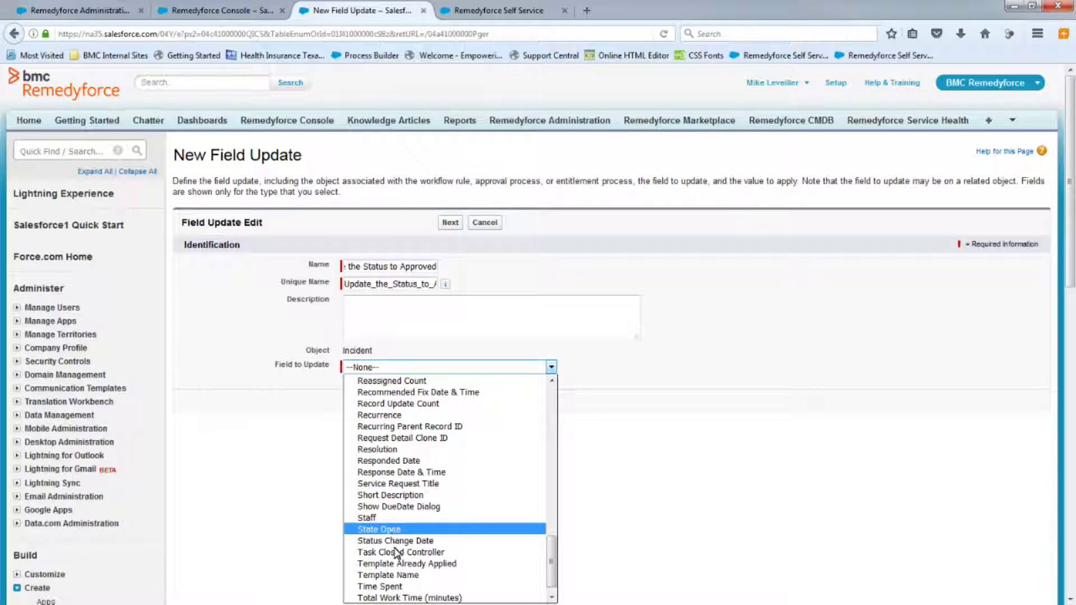
pyautogui.click(400, 575)
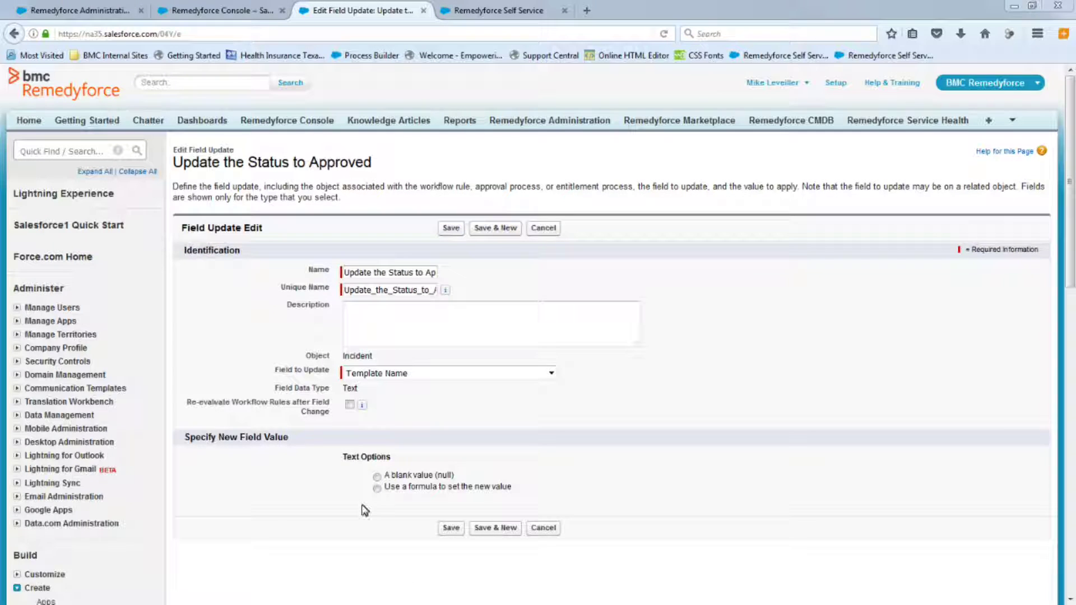
# Set the new Template Name value with the formula "Update Status to Approved" in double quotes, and save the field update.
pyautogui.click(382, 486)
pyautogui.click(392, 514)
pyautogui.write('"Update Status to Approved"')
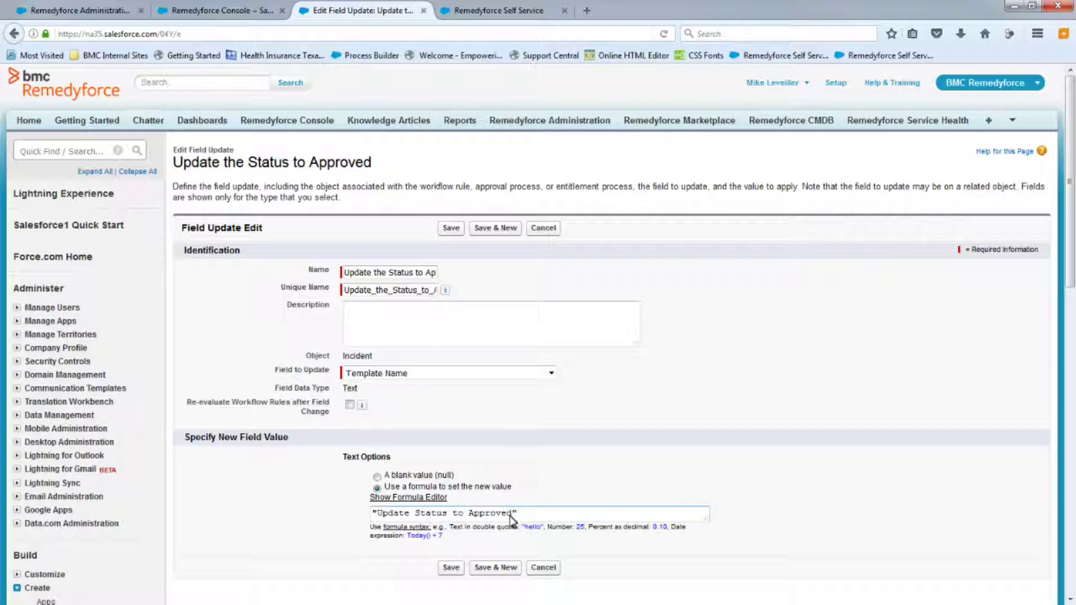
pyautogui.click(449, 567)
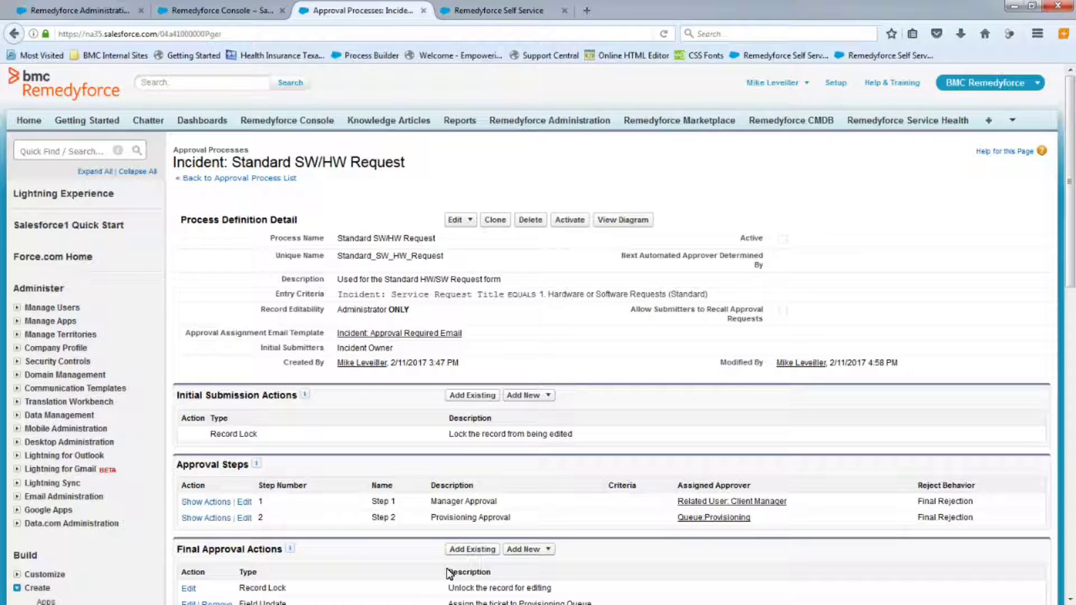
# Add a final rejection field update named "Update the Status to Rejected" that targets the Template Name field.
pyautogui.scroll(-5, 361, 344)
pyautogui.scroll(-1, 361, 345)
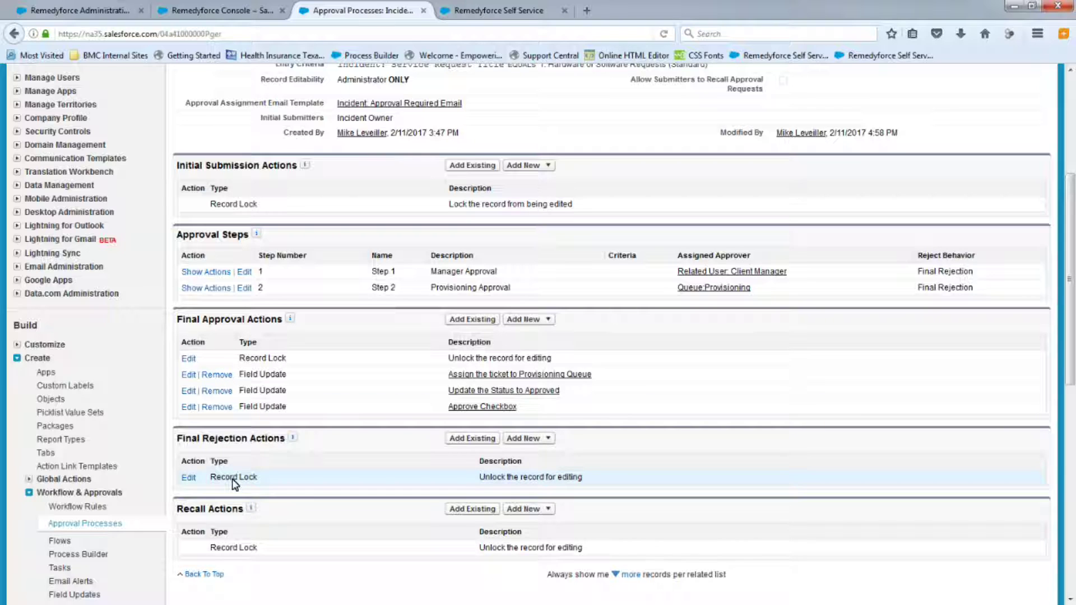
pyautogui.click(548, 440)
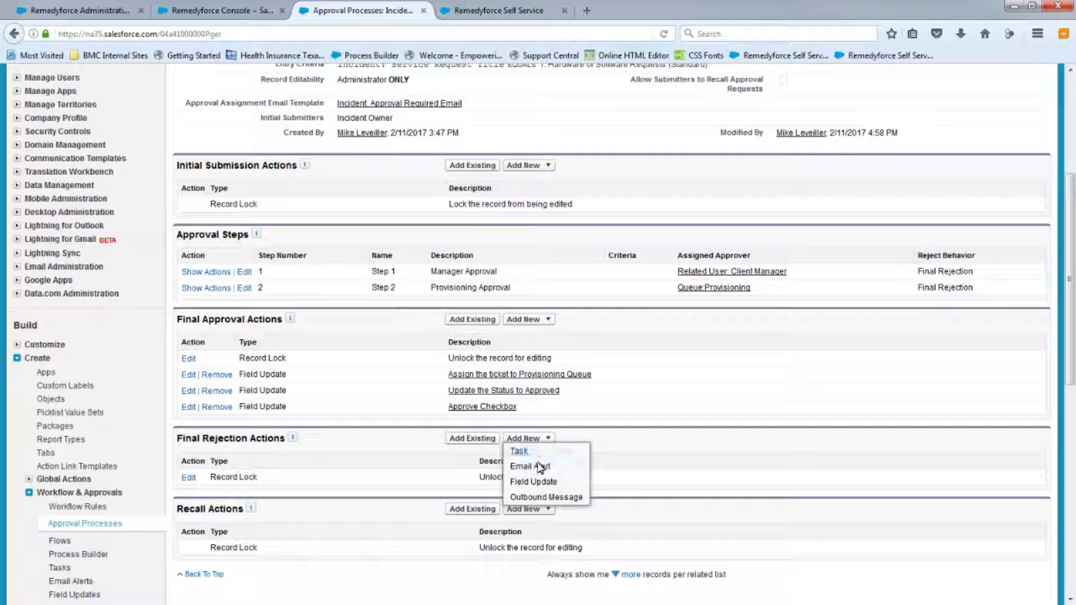
pyautogui.click(534, 482)
pyautogui.click(367, 267)
pyautogui.write('Update the Status to Rejected')
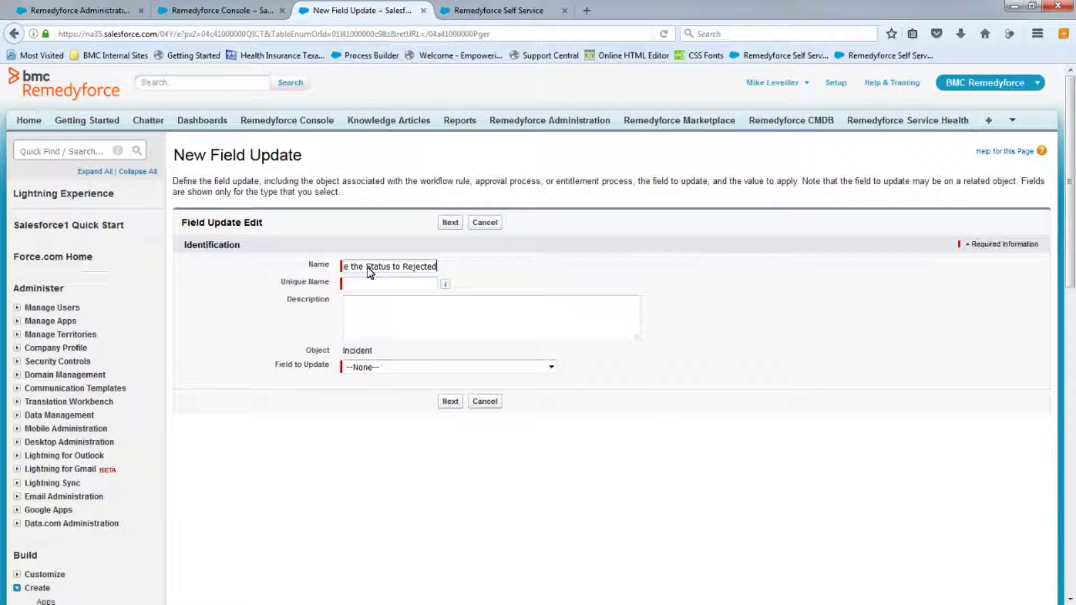
pyautogui.click(378, 314)
pyautogui.click(381, 367)
pyautogui.scroll(-10, 386, 488)
pyautogui.scroll(-5, 386, 490)
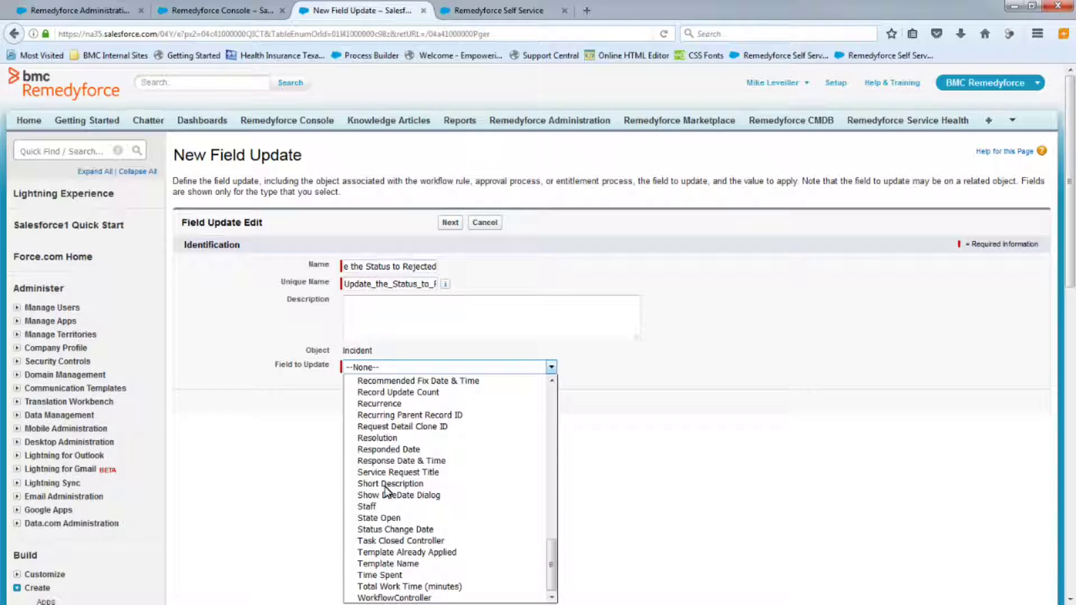
pyautogui.click(379, 564)
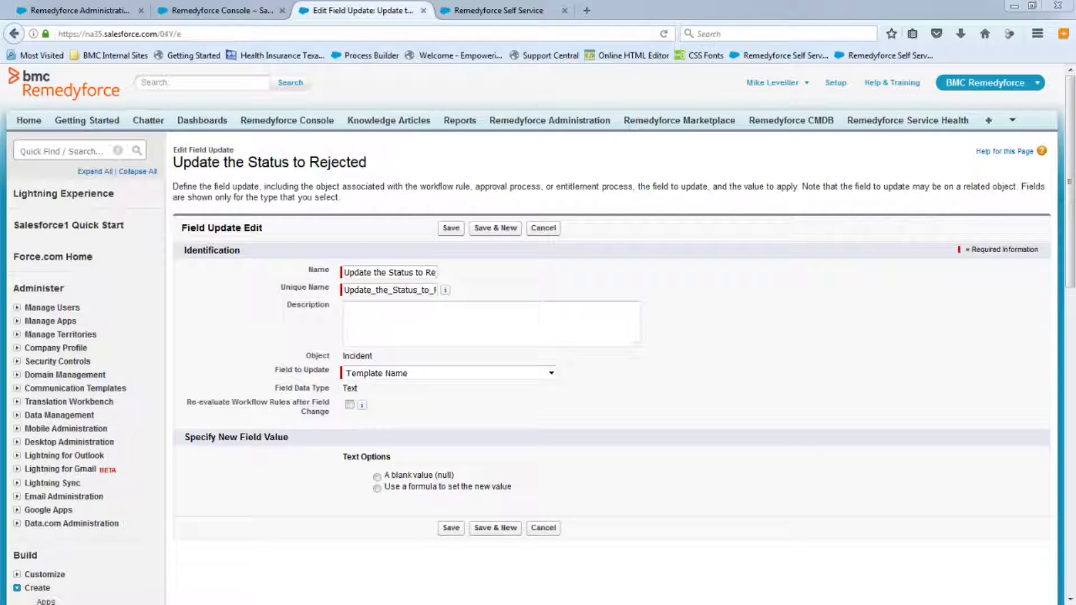
# Set the new Template Name value with the formula "Update Status to Rejected" in double quotes, and save the field update.
pyautogui.click(377, 488)
pyautogui.click(394, 512)
pyautogui.write('"Update Status to Rejected"')
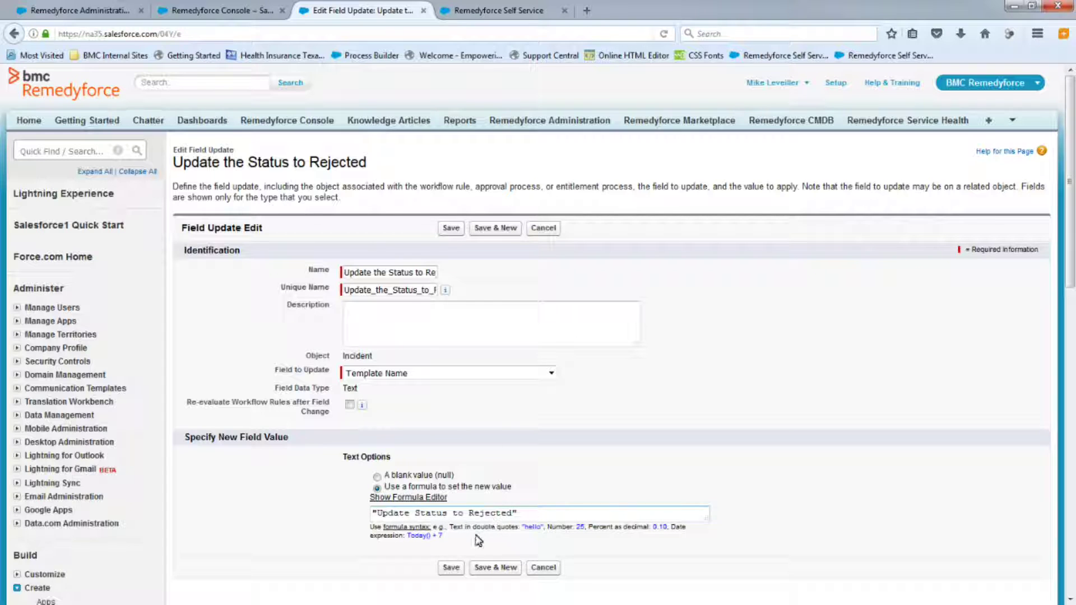
pyautogui.click(451, 568)
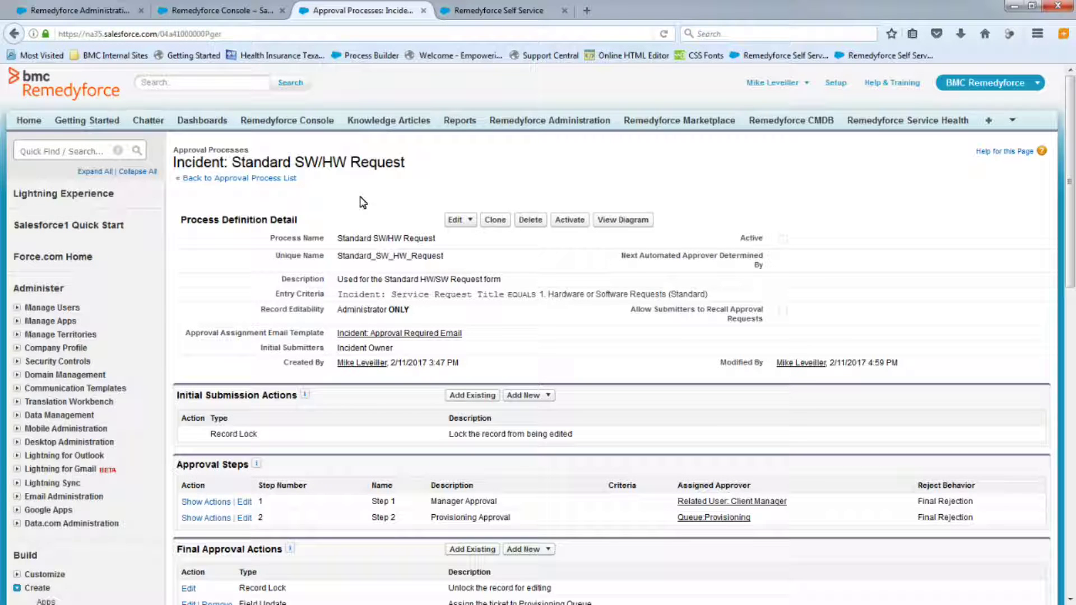
# Change the final rejection record lock to "Lock the record from being edited" and save it.
pyautogui.scroll(-5, 363, 203)
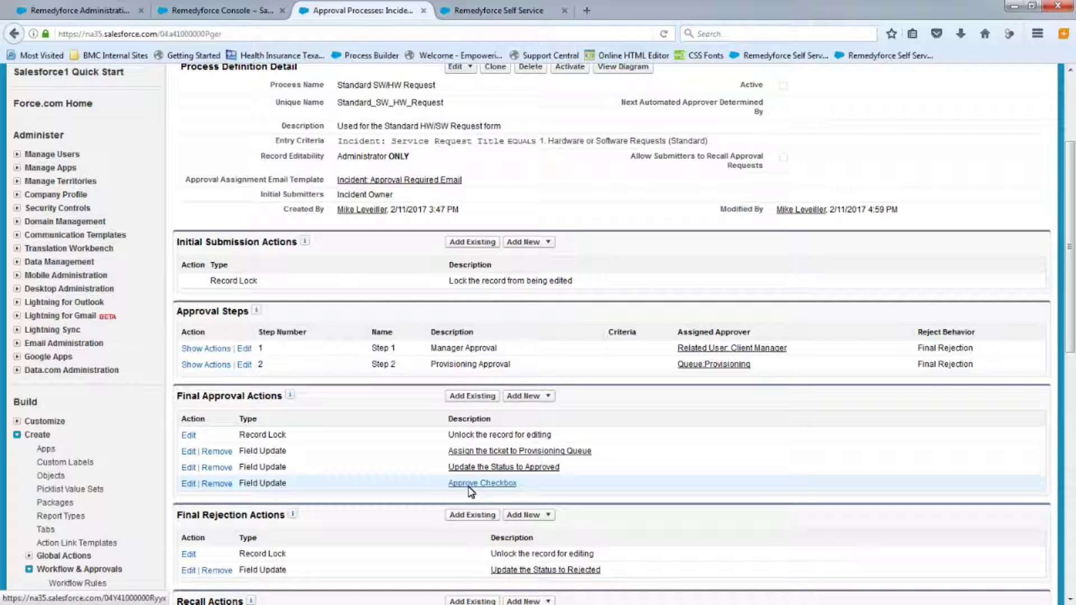
pyautogui.scroll(-3, 372, 463)
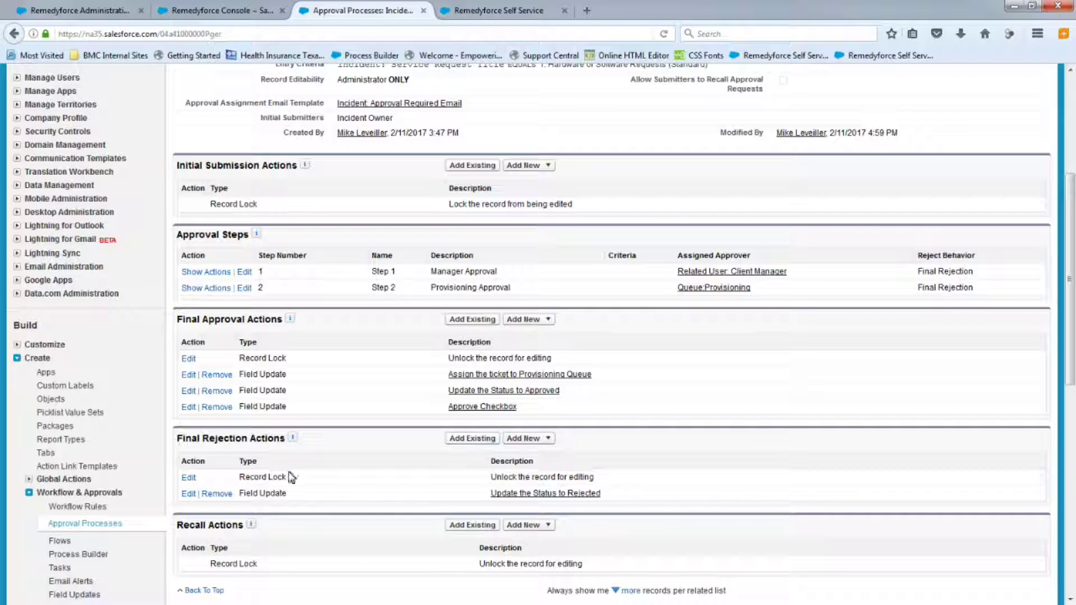
pyautogui.click(188, 477)
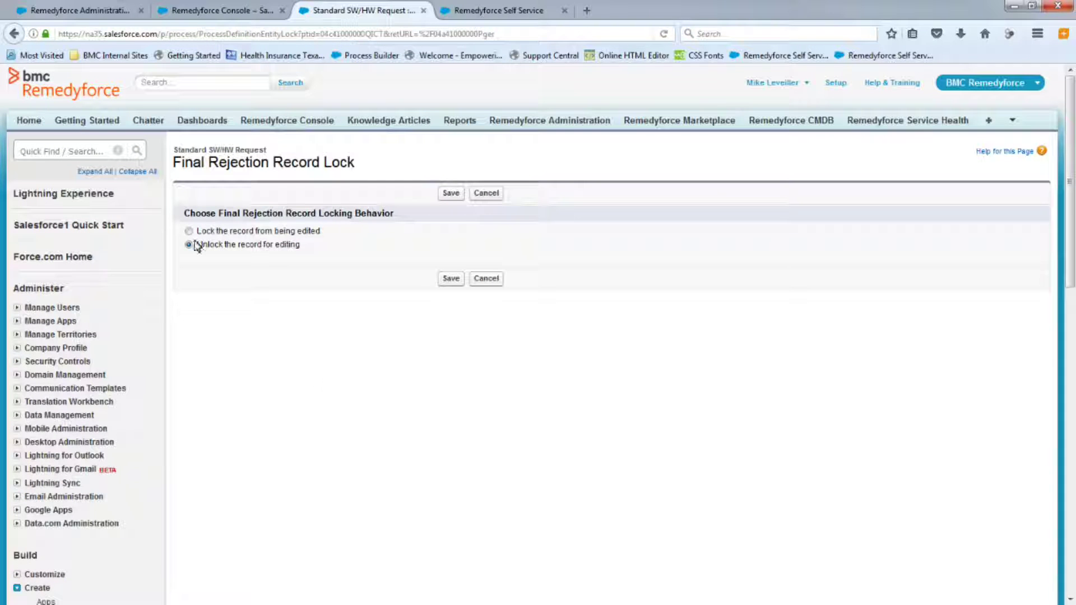
pyautogui.click(188, 230)
pyautogui.click(451, 278)
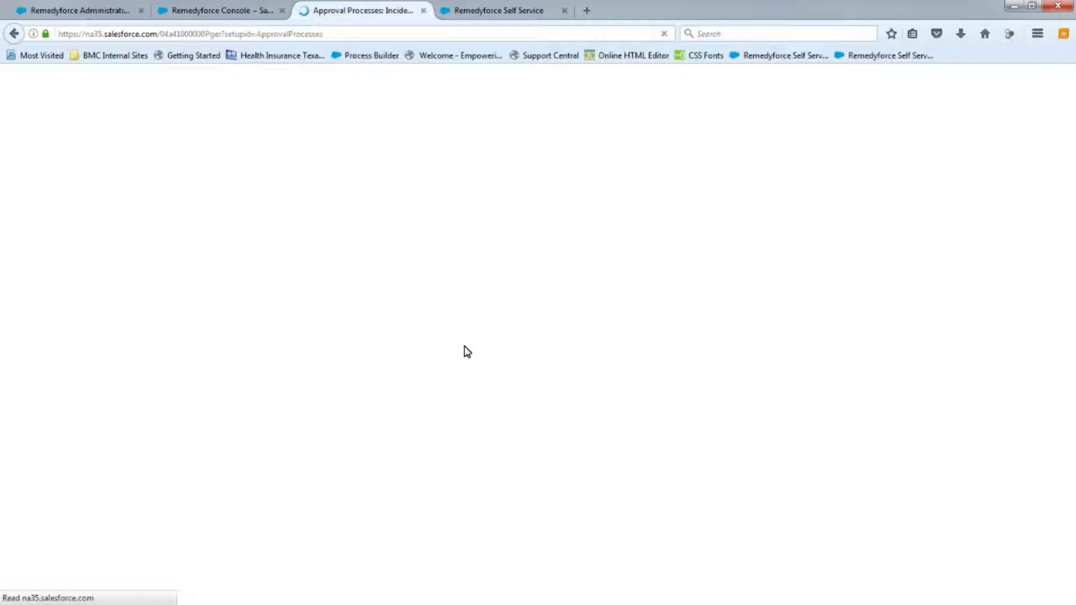
pyautogui.scroll(-6, 465, 364)
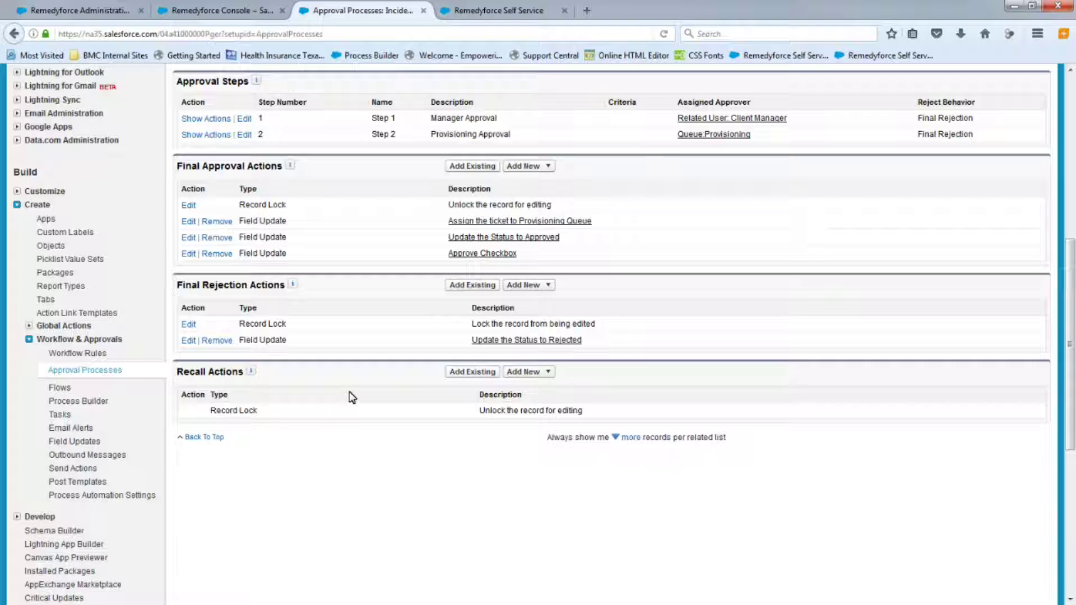
# Activate the Standard SW/HW Request approval process and accept that its approval steps can no longer be added or removed.
pyautogui.scroll(10, 408, 439)
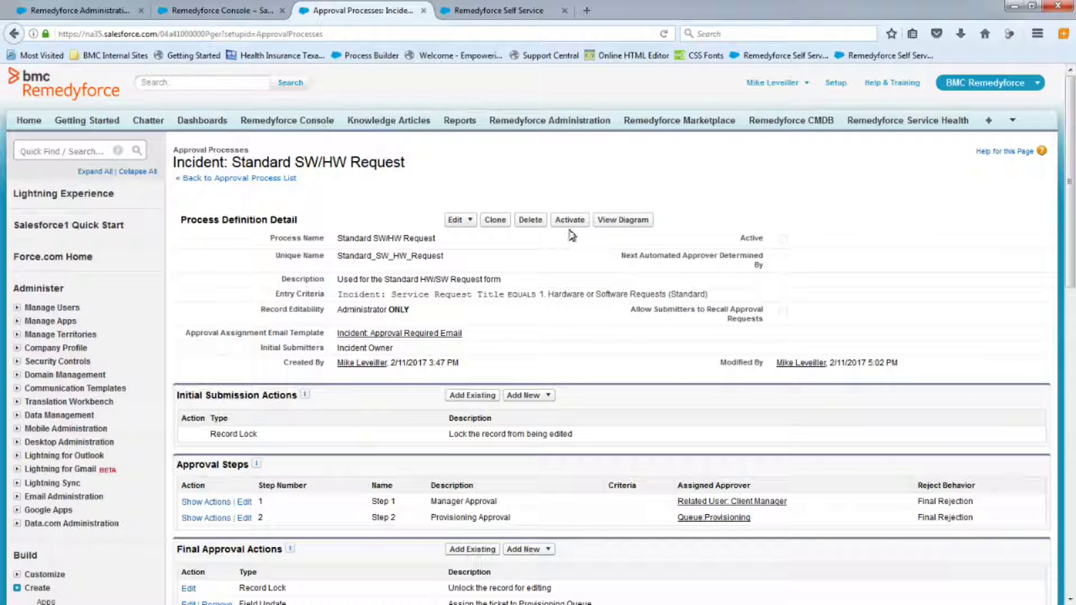
pyautogui.click(570, 220)
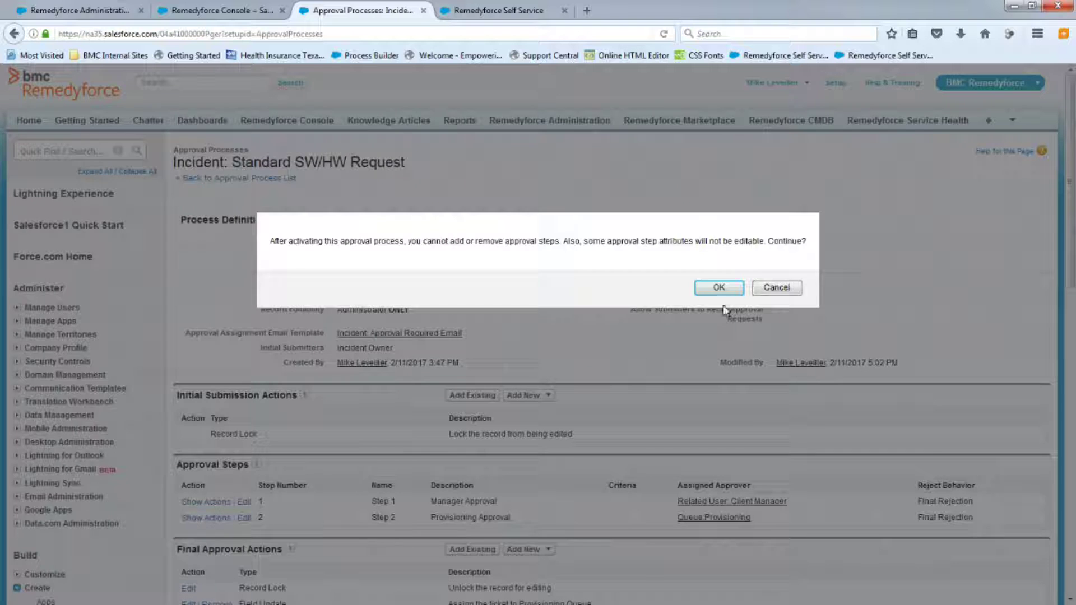
pyautogui.click(718, 288)
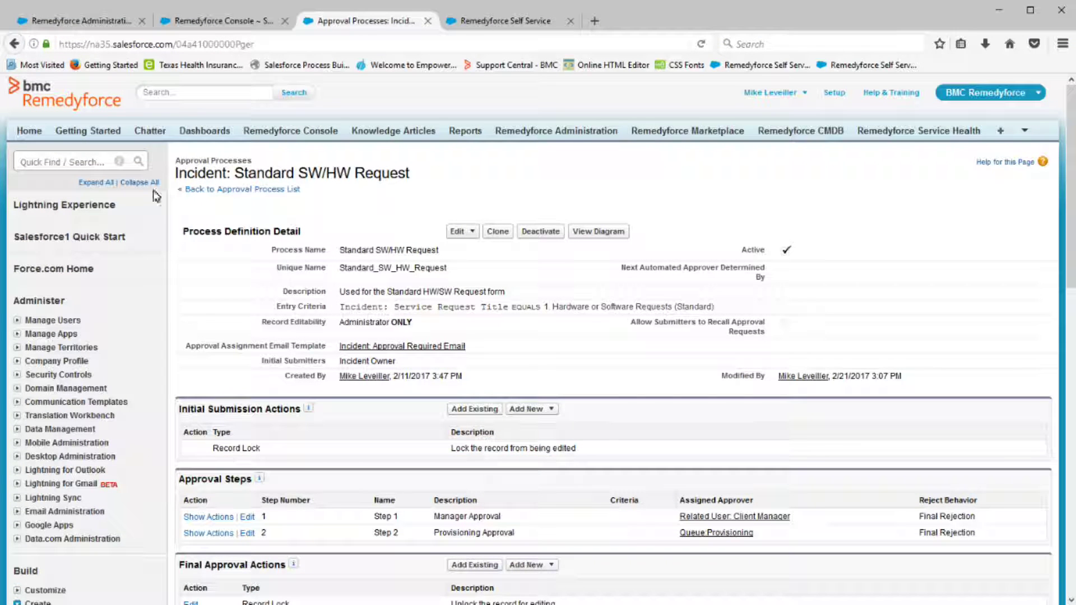
# In Remedyforce Administration, enable "Automatically Submit for Approval" for the "1. Hardware or Software Requests (Standard)" request definition and save it.
pyautogui.click(96, 22)
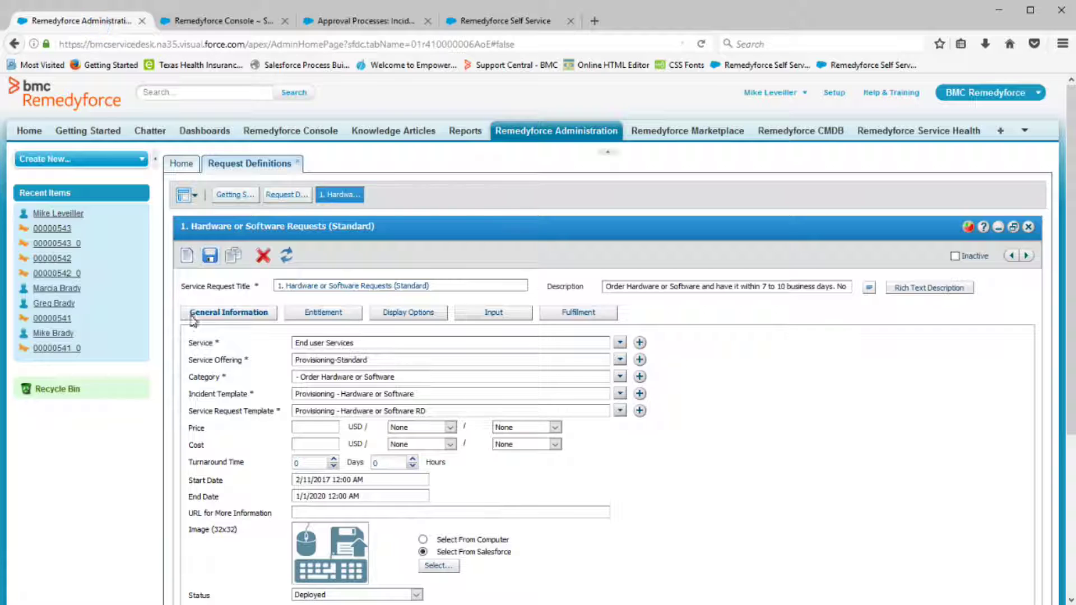
pyautogui.scroll(-3, 221, 367)
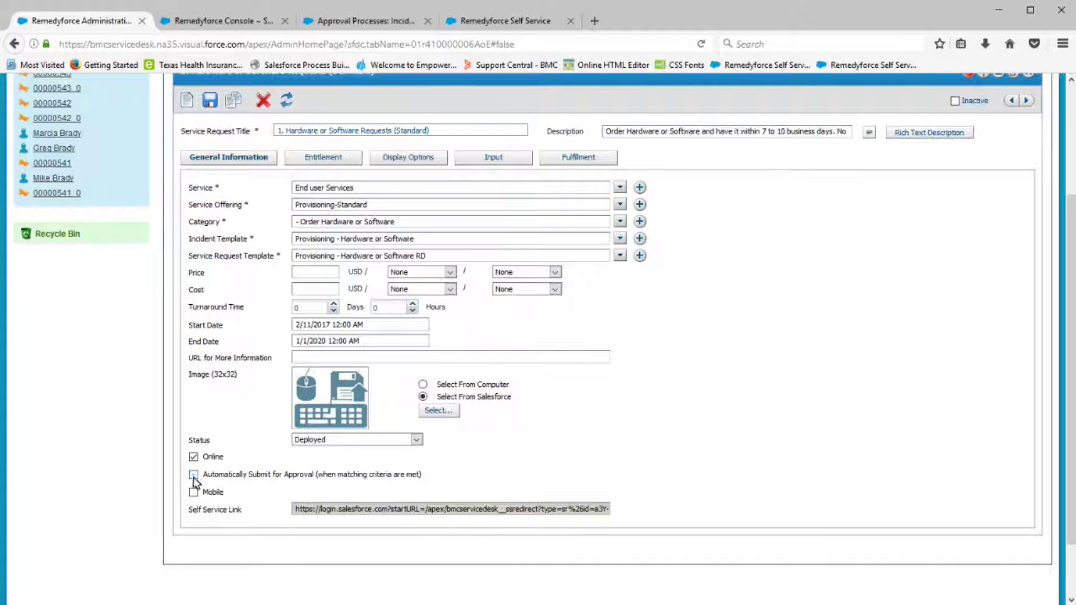
pyautogui.click(210, 101)
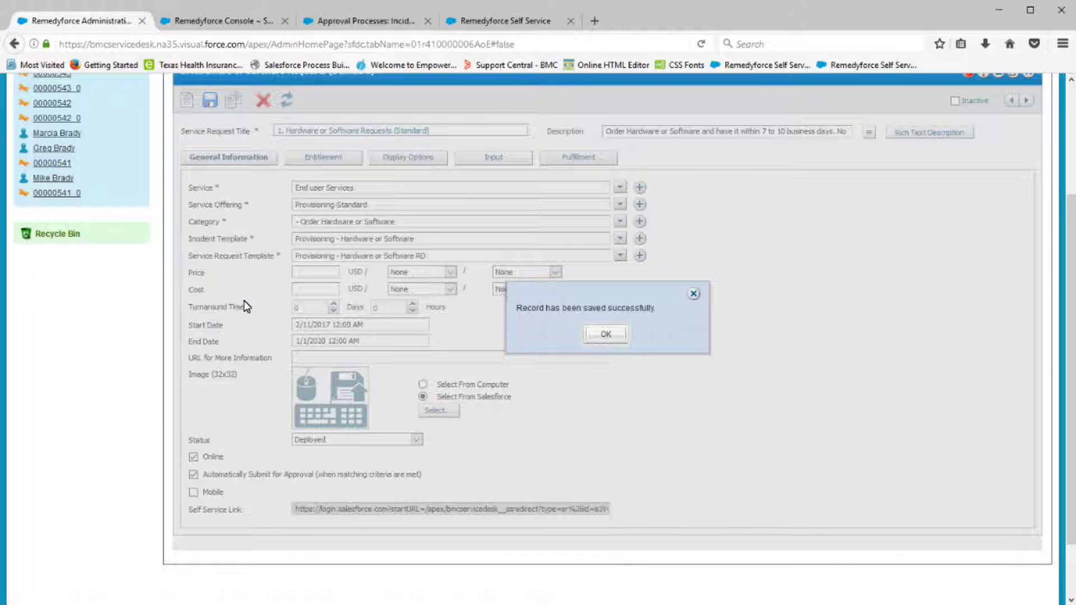
pyautogui.click(601, 333)
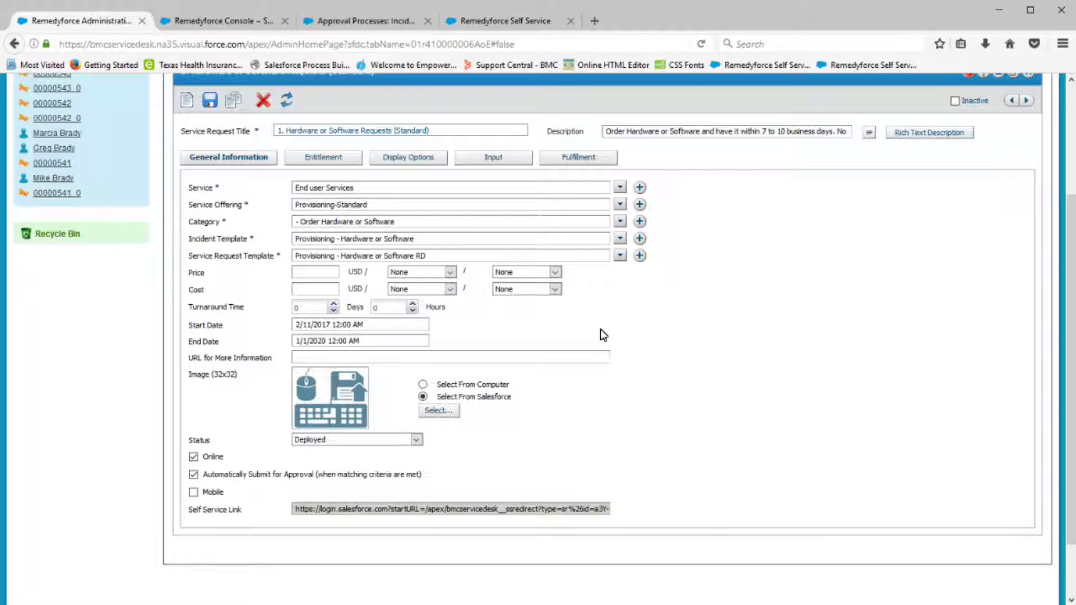
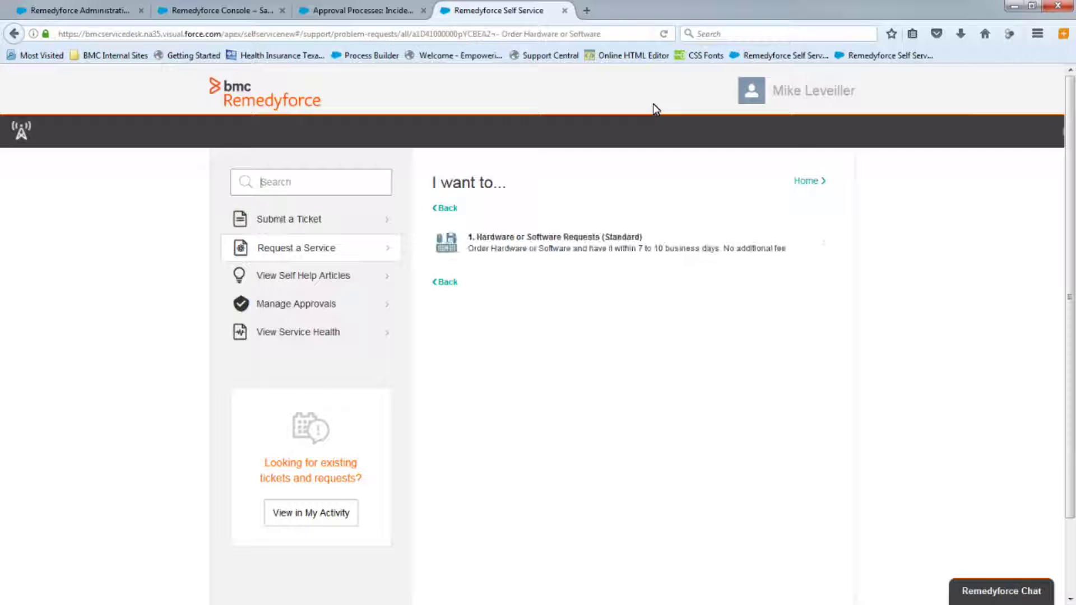
# In Remedyforce Self Service, start a "1. Hardware or Software Requests (Standard)" request for Someone Else and select the individual's name.
pyautogui.click(528, 247)
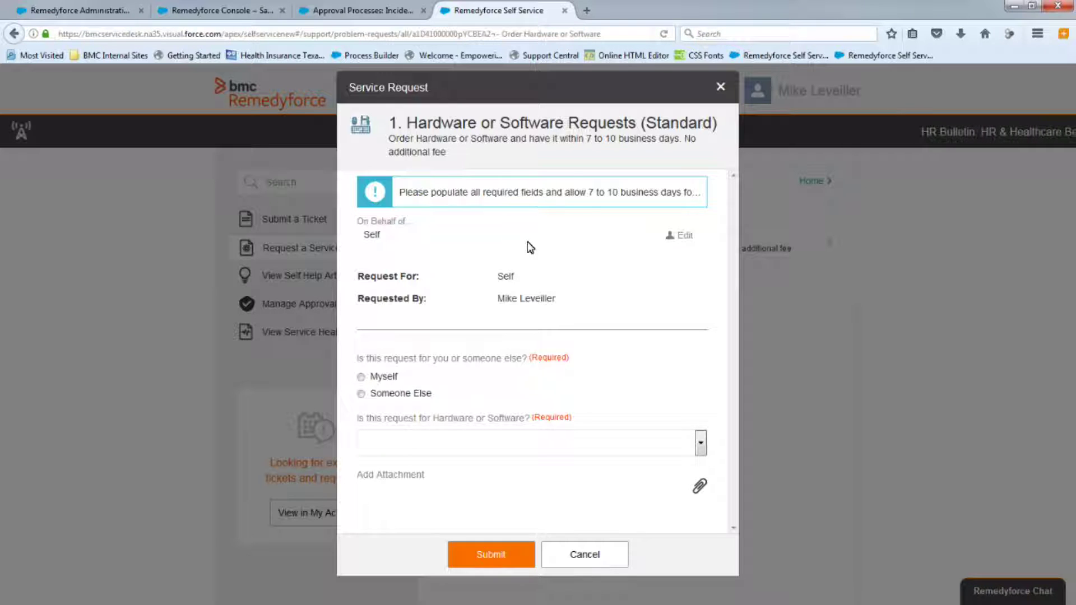
pyautogui.click(360, 394)
pyautogui.click(386, 443)
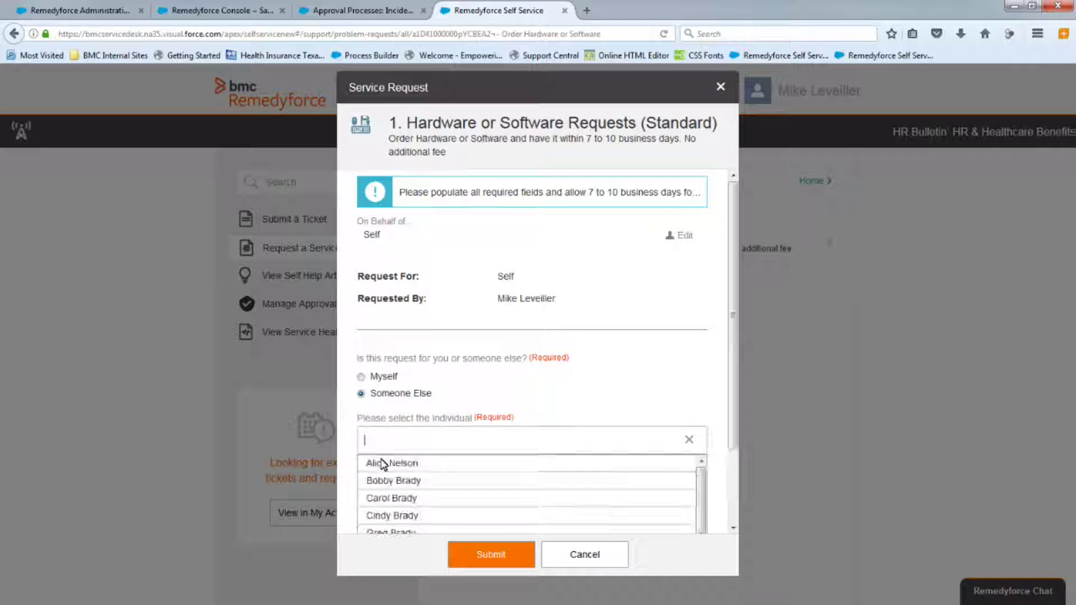
pyautogui.click(387, 481)
pyautogui.scroll(-1, 537, 367)
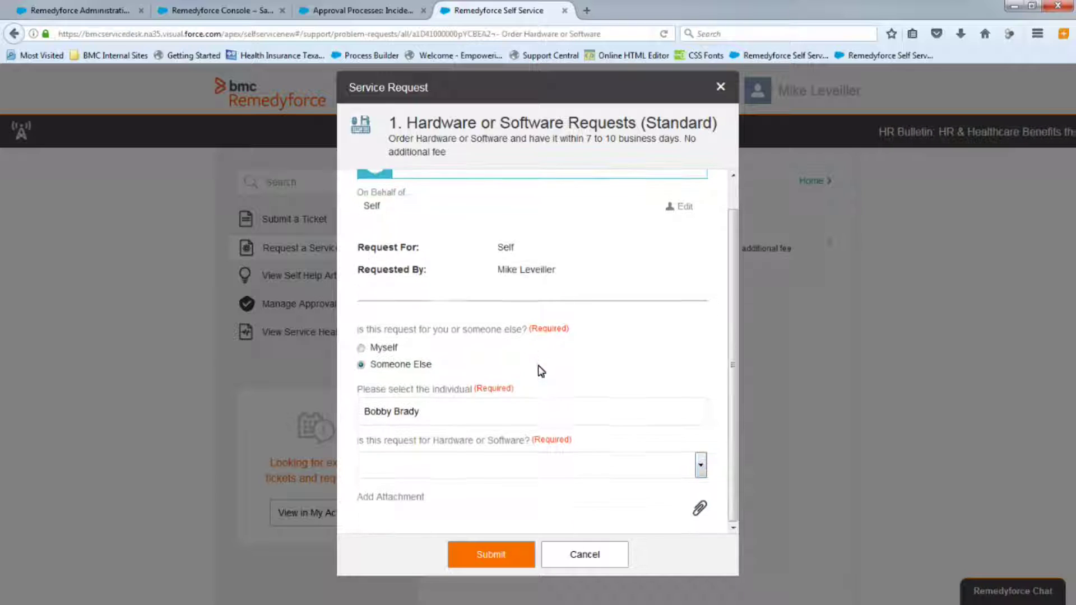
# Request the Hardware item CD ROM 2 with cost center number 12334 and the additional comment "no comment", and submit the service request.
pyautogui.click(479, 466)
pyautogui.click(439, 495)
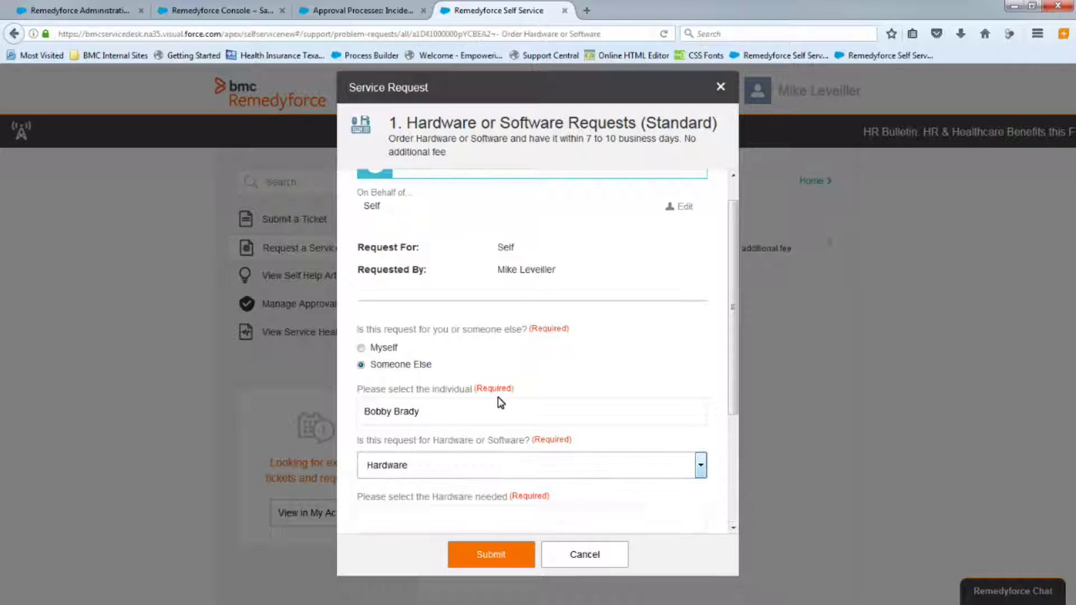
pyautogui.scroll(-2, 499, 402)
pyautogui.click(456, 352)
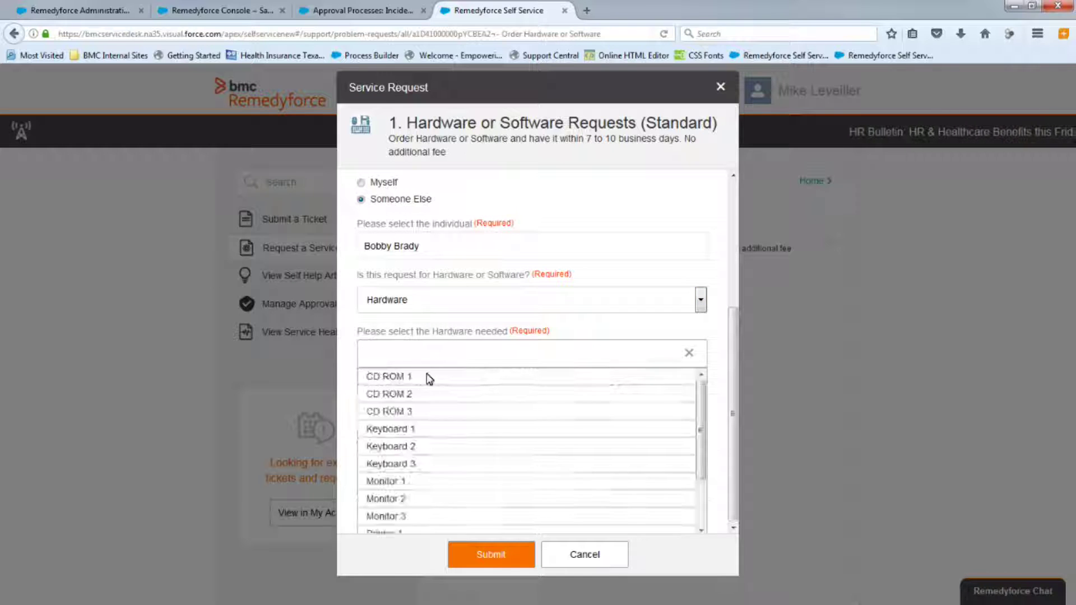
pyautogui.click(406, 395)
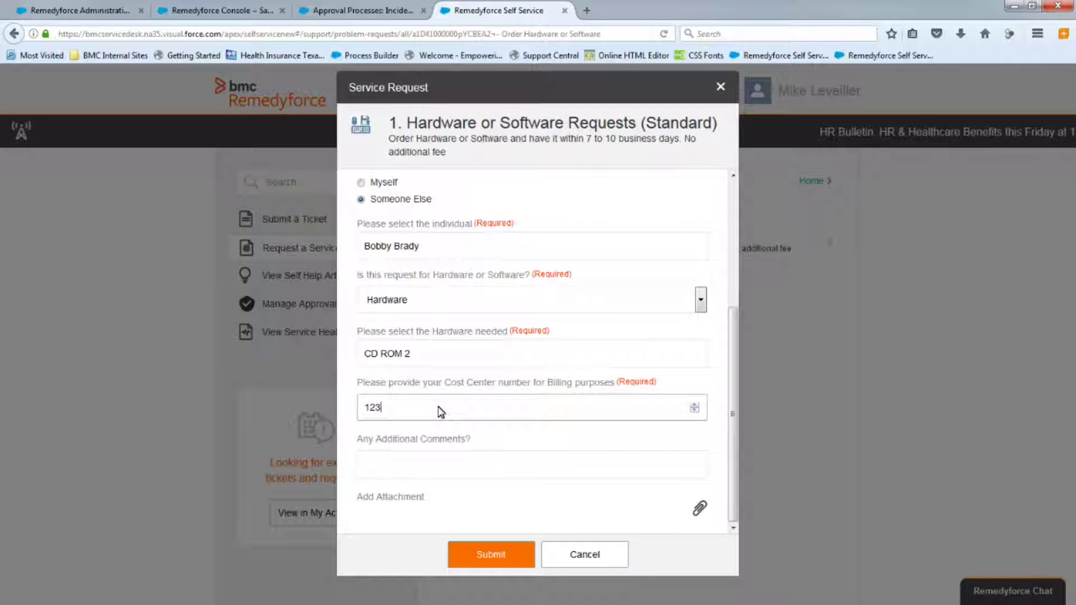
pyautogui.click(386, 474)
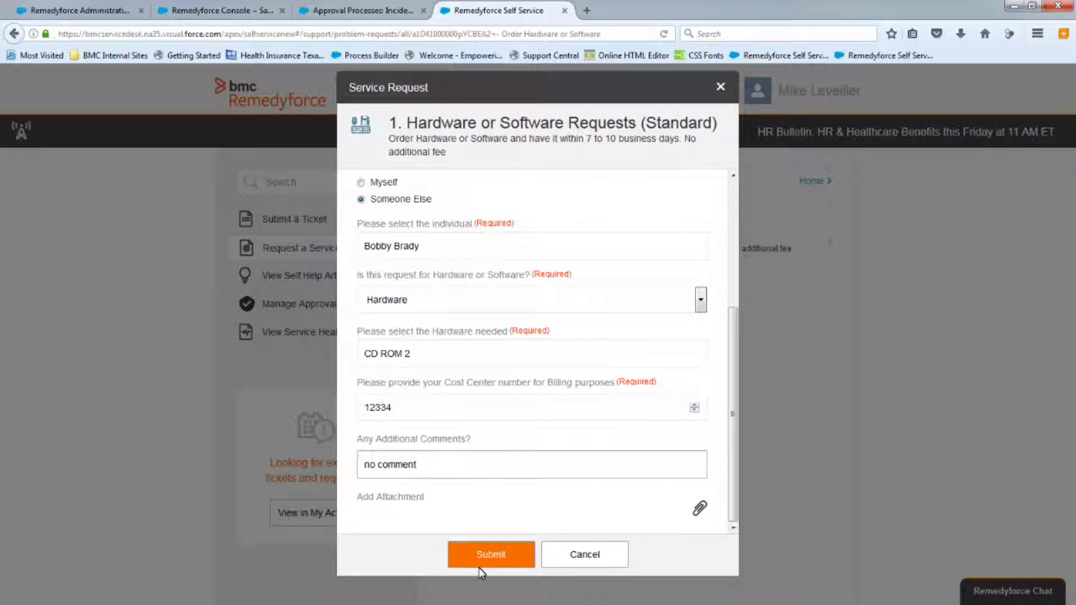
pyautogui.click(500, 557)
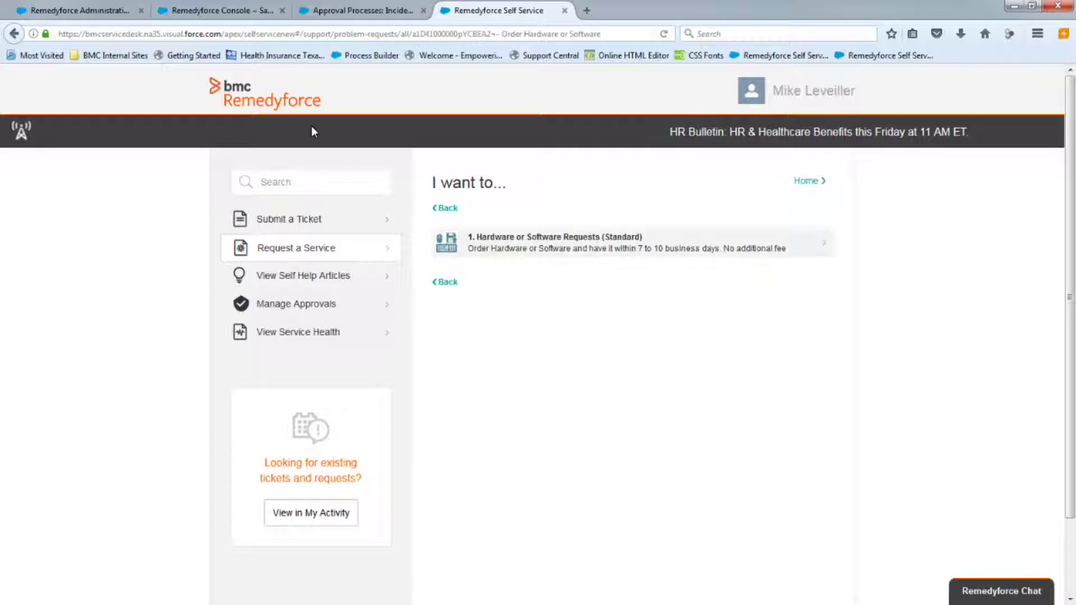
# Refresh the service request list in the Remedyforce Console and open the newly submitted request.
pyautogui.click(212, 10)
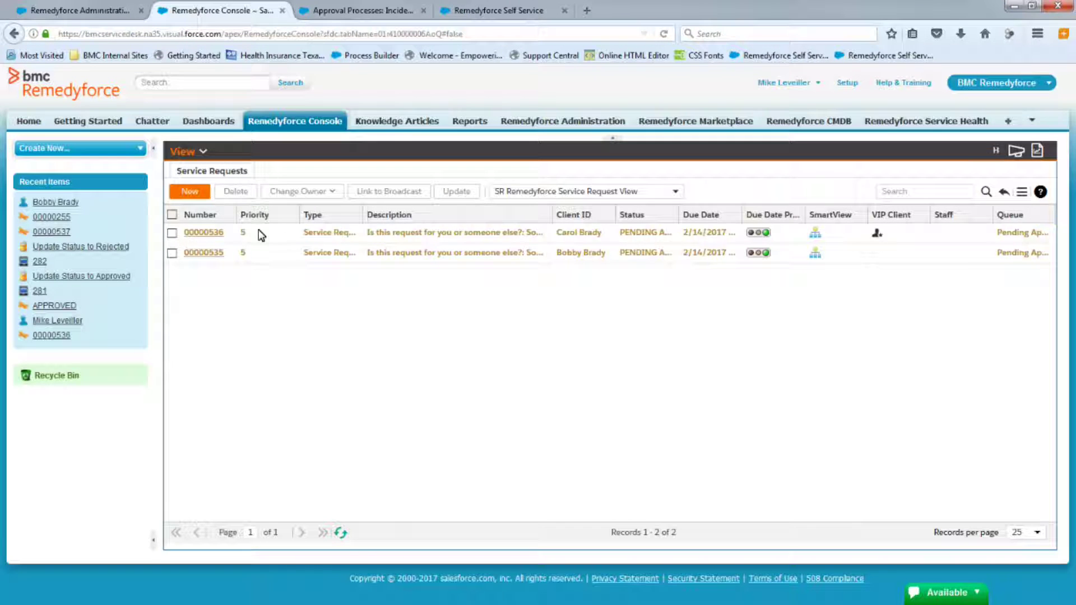
pyautogui.click(340, 533)
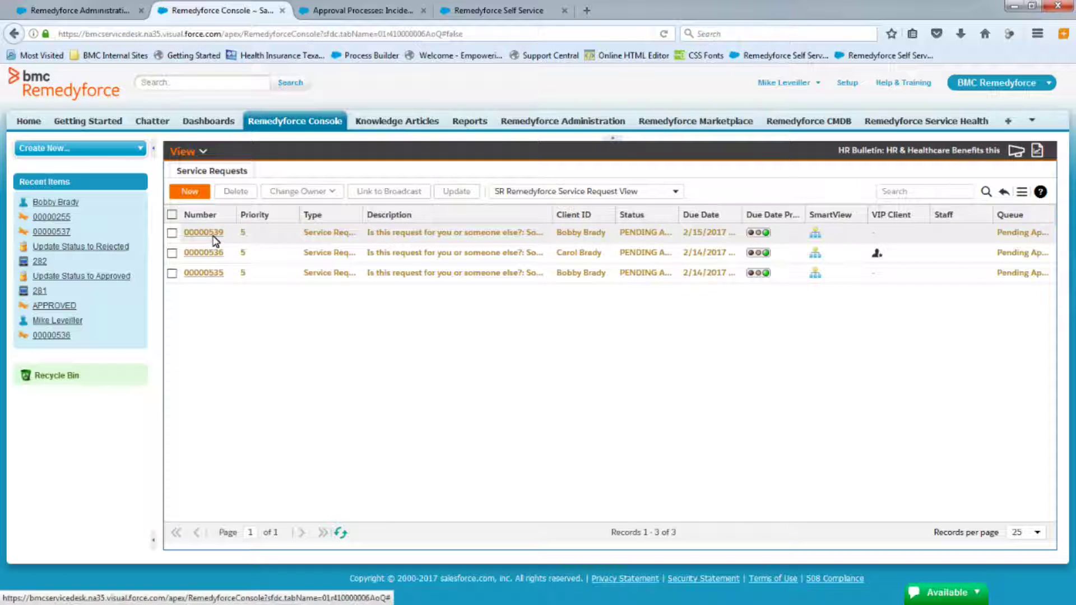
pyautogui.click(204, 233)
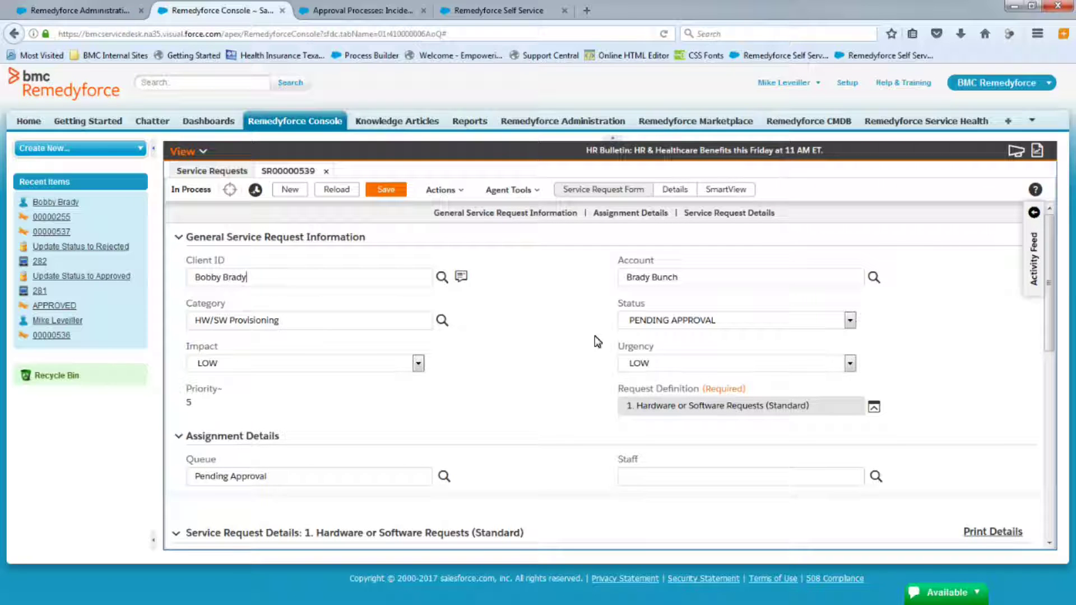
# Examine the service request's client, status, queue and submitted answers, and its record lock, action history and approval history.
pyautogui.click(248, 276)
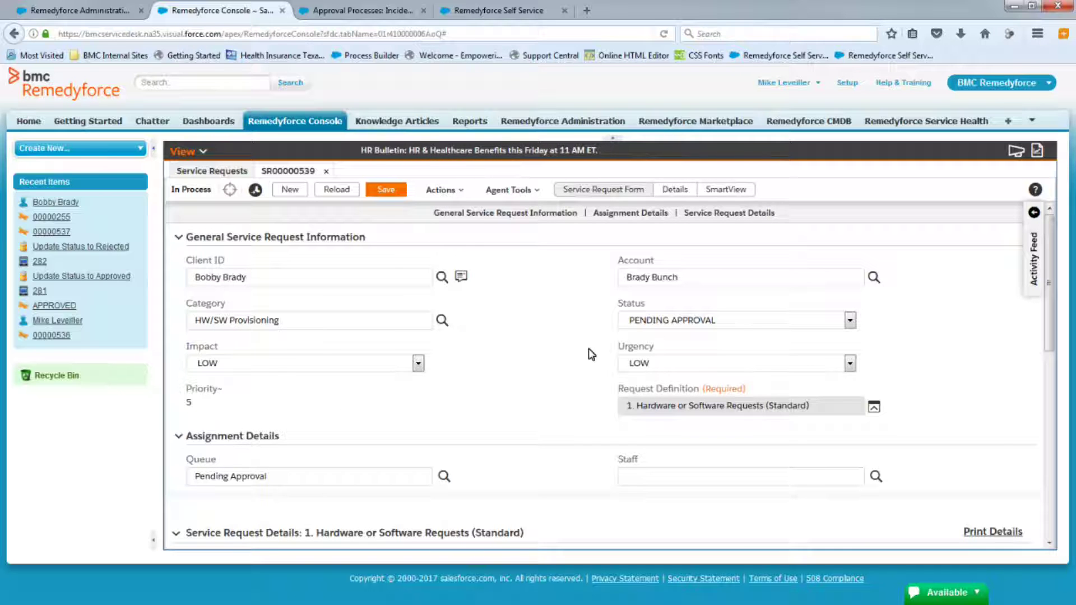
pyautogui.scroll(-5, 566, 367)
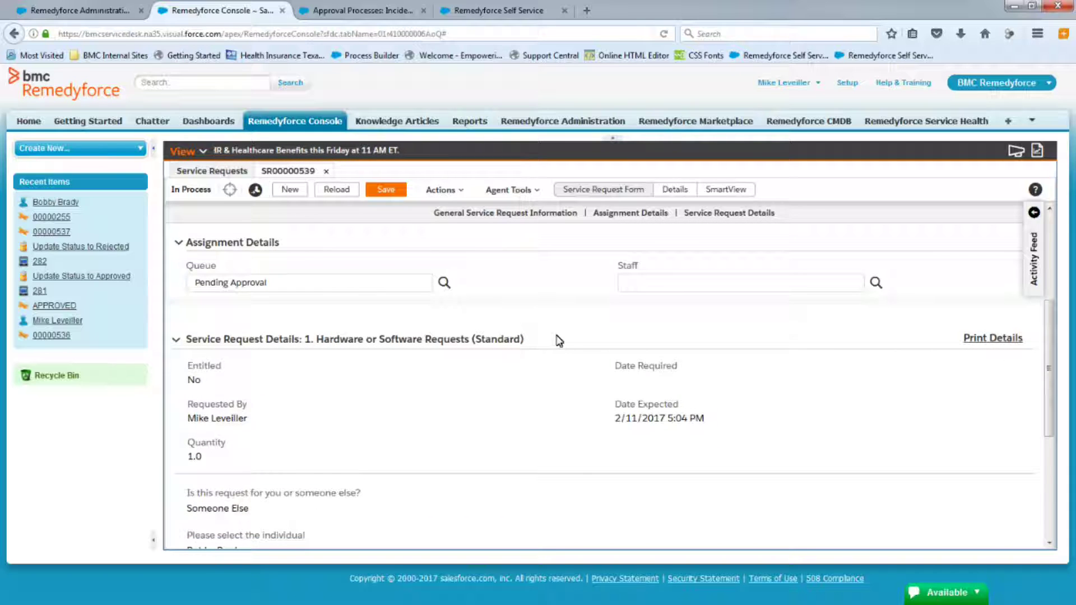
pyautogui.scroll(-5, 560, 341)
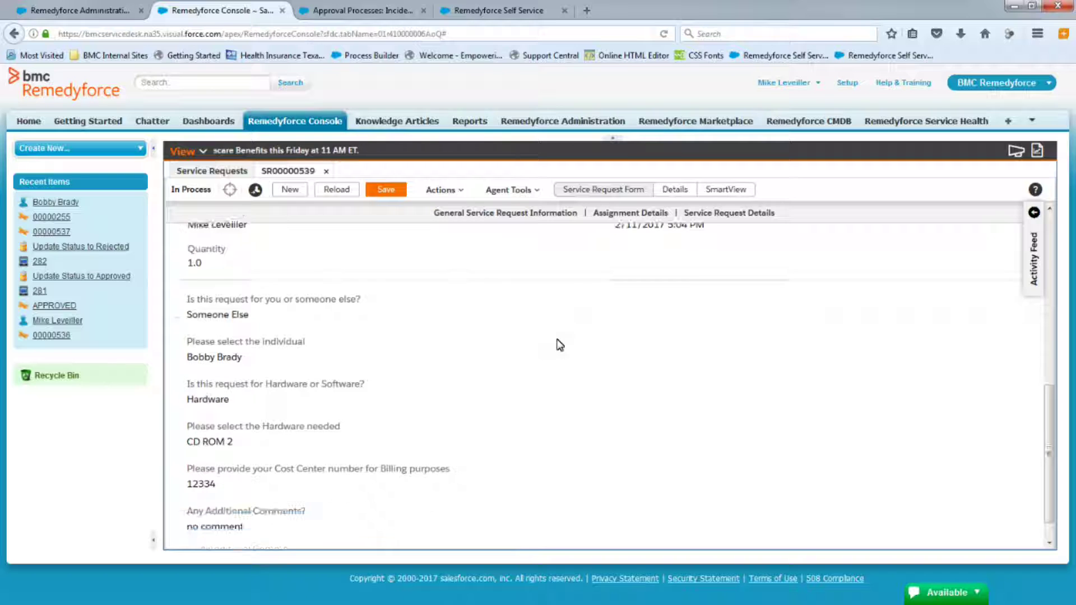
pyautogui.click(676, 190)
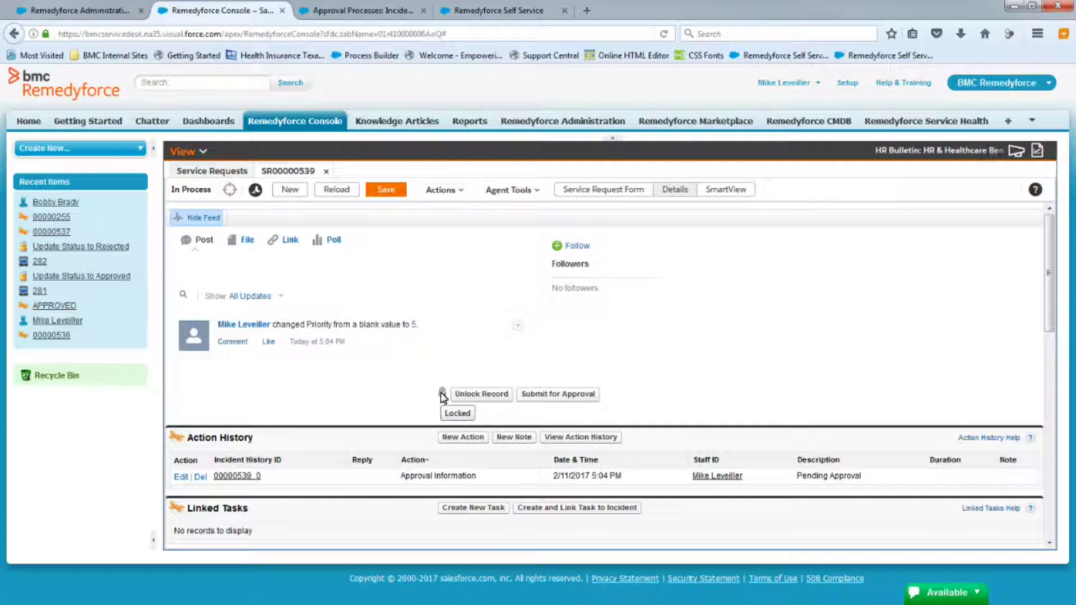
pyautogui.scroll(-2, 373, 402)
pyautogui.scroll(-2, 373, 400)
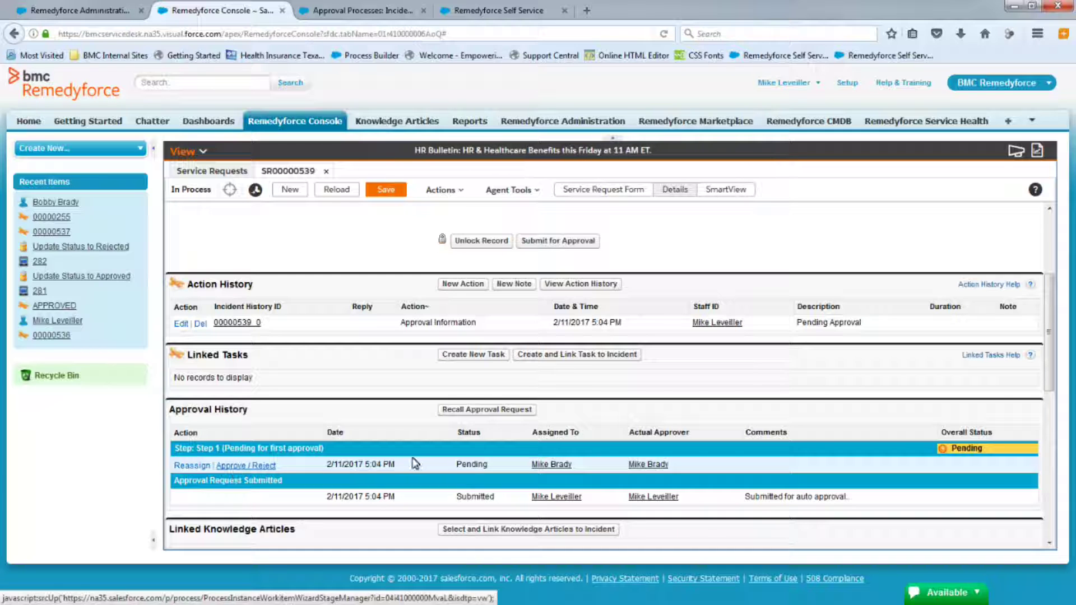
# Approve Step 1 in the service request's approval history and open the approve or reject form for Step 2.
pyautogui.click(233, 468)
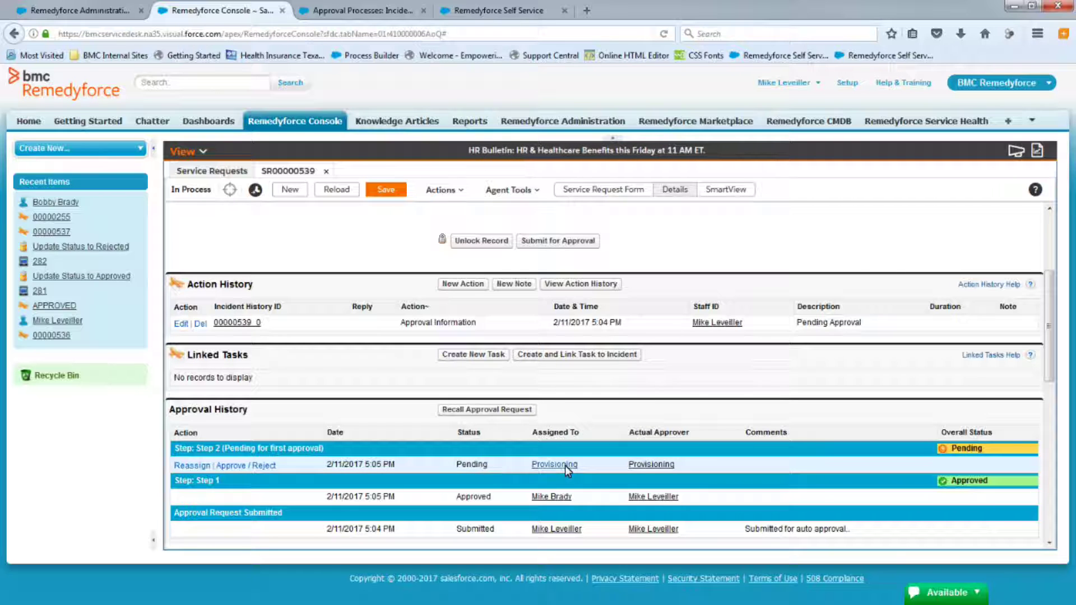
pyautogui.click(250, 465)
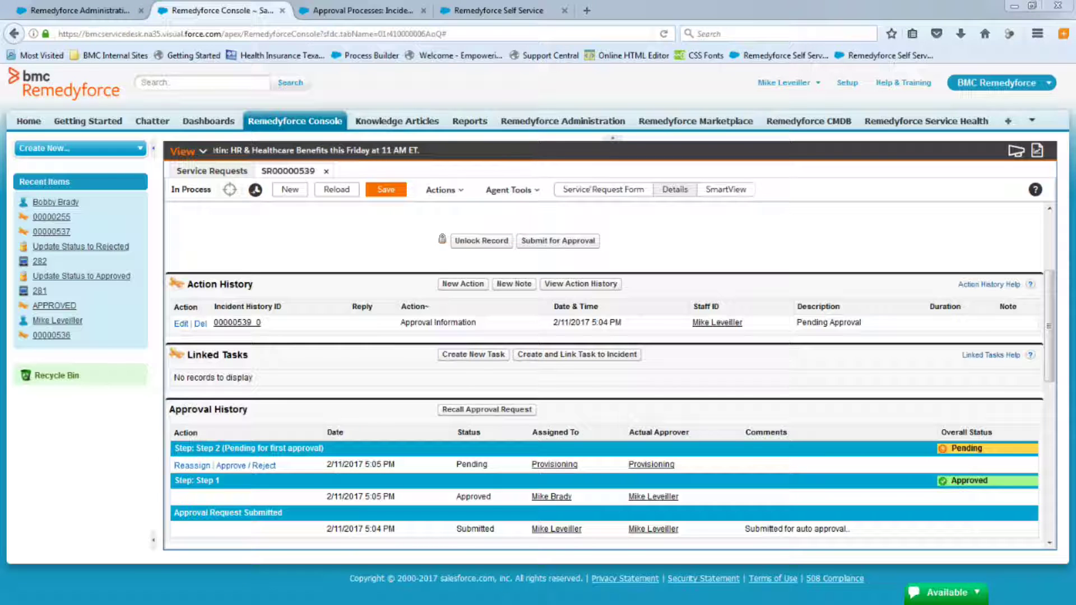